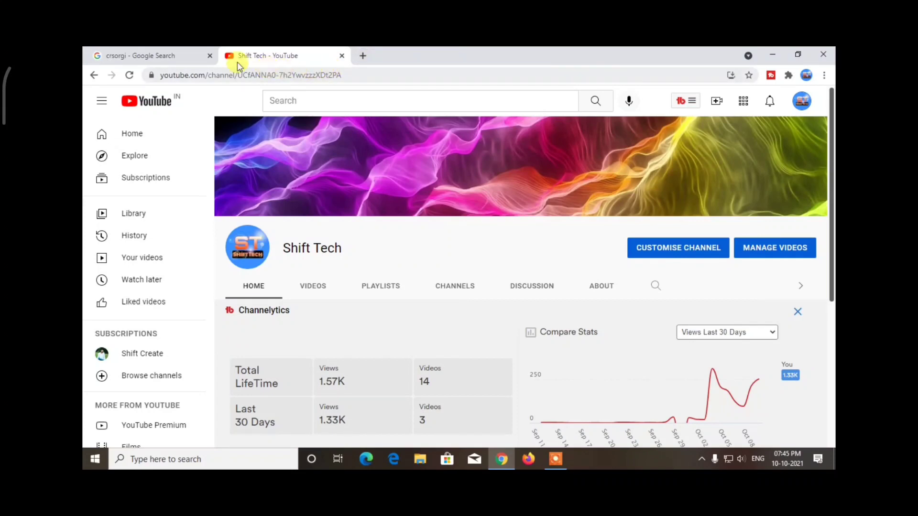
# - Bring up the 'crsorgi - Google Search' results in place of the YouTube page
pyautogui.click(175, 55)
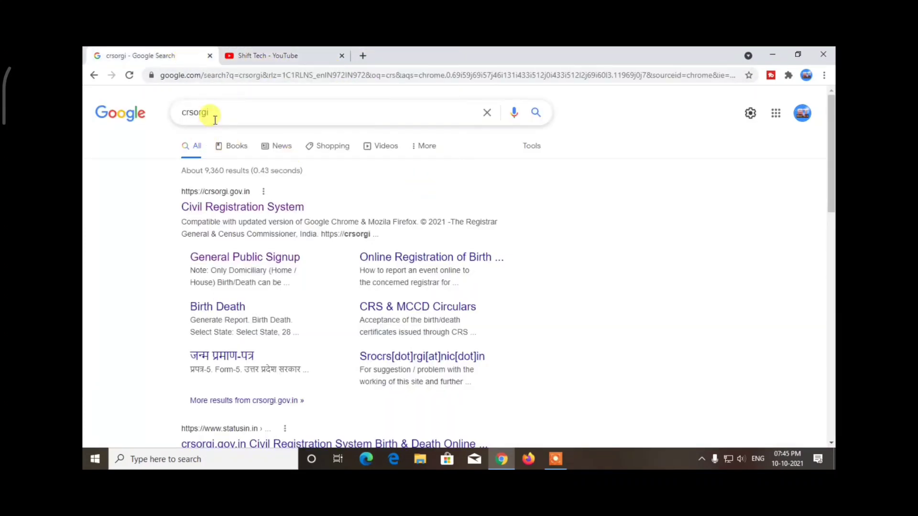
# - Open the Civil Registration System site from the top crsorgi search result
pyautogui.moveTo(215, 120); pyautogui.dragTo(158, 121)
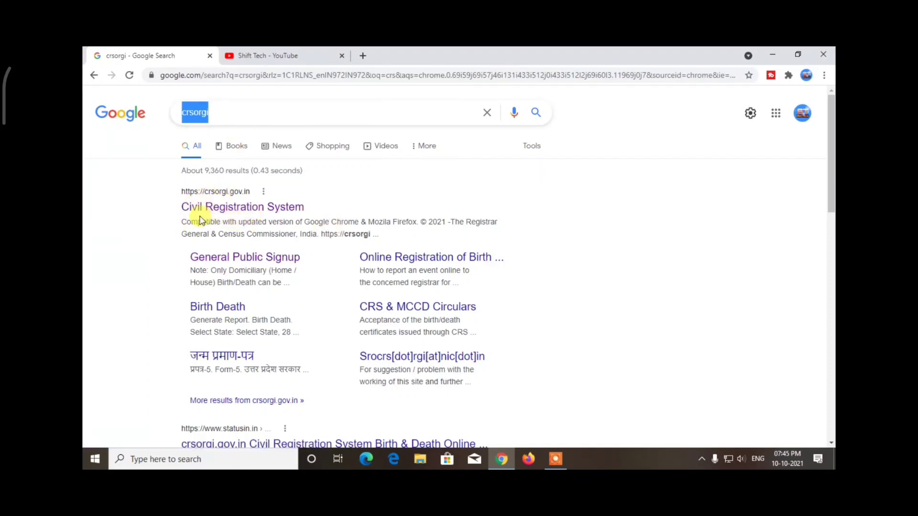
pyautogui.click(246, 206)
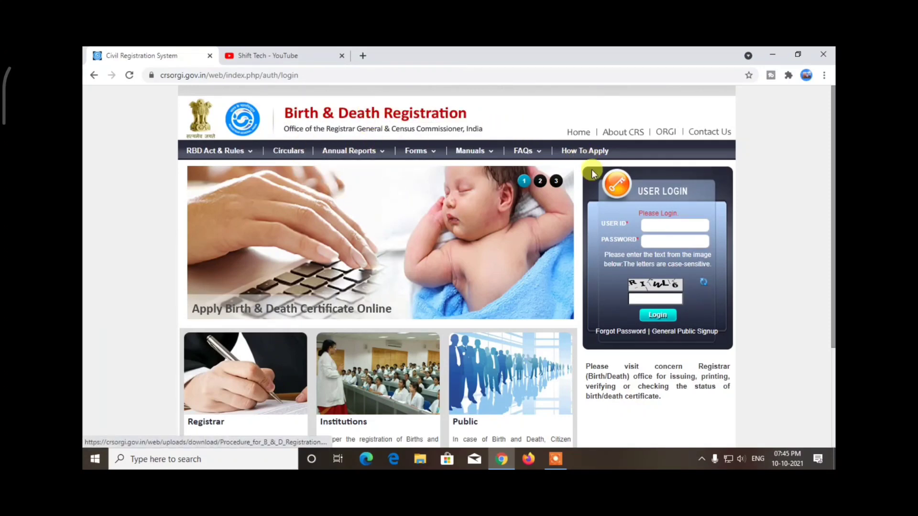
pyautogui.click(555, 459)
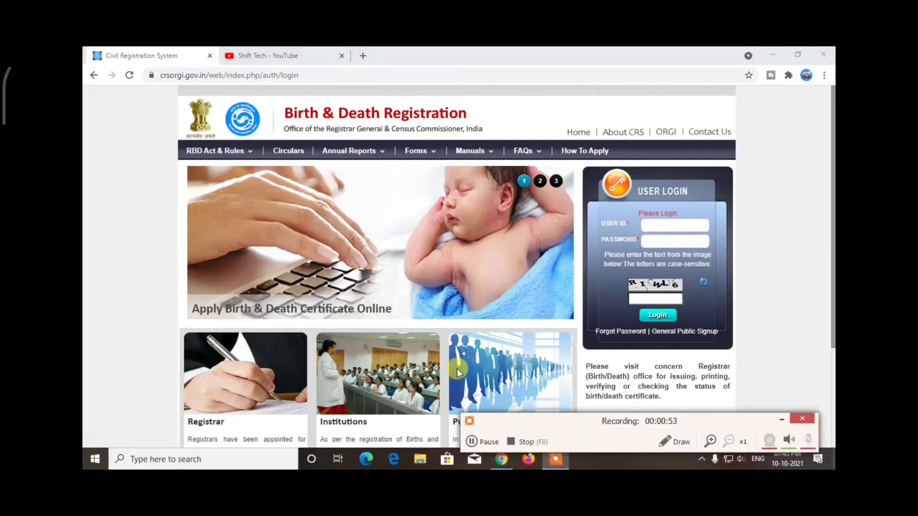
pyautogui.click(471, 441)
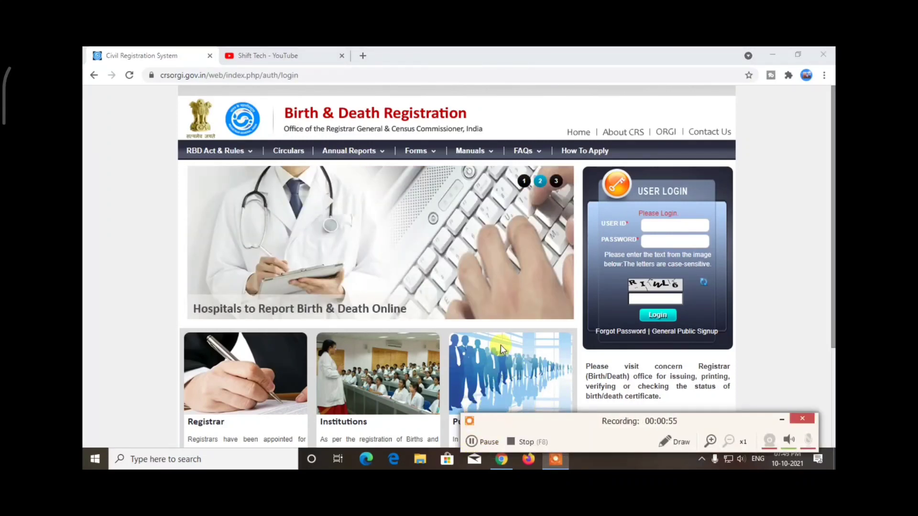
pyautogui.click(782, 421)
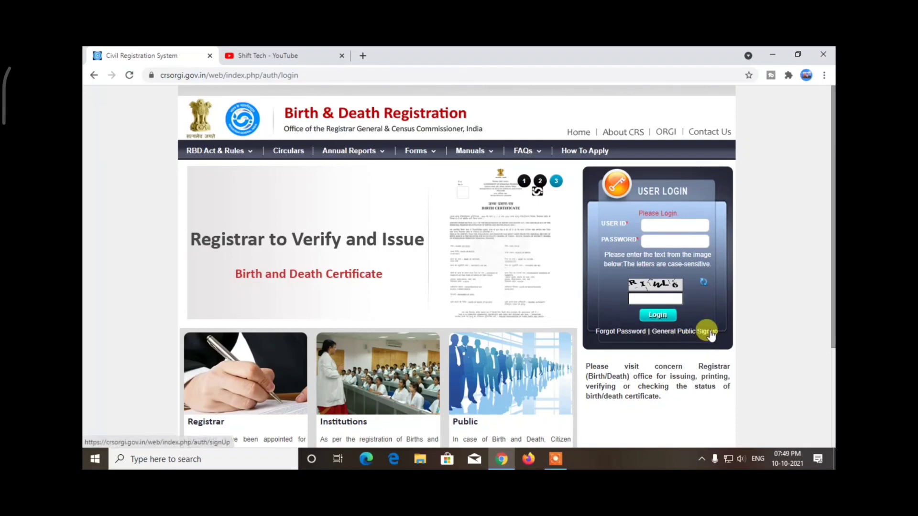
# - Open the General Public Signup form and go through its user name, e-mail and mobile fields
pyautogui.click(692, 333)
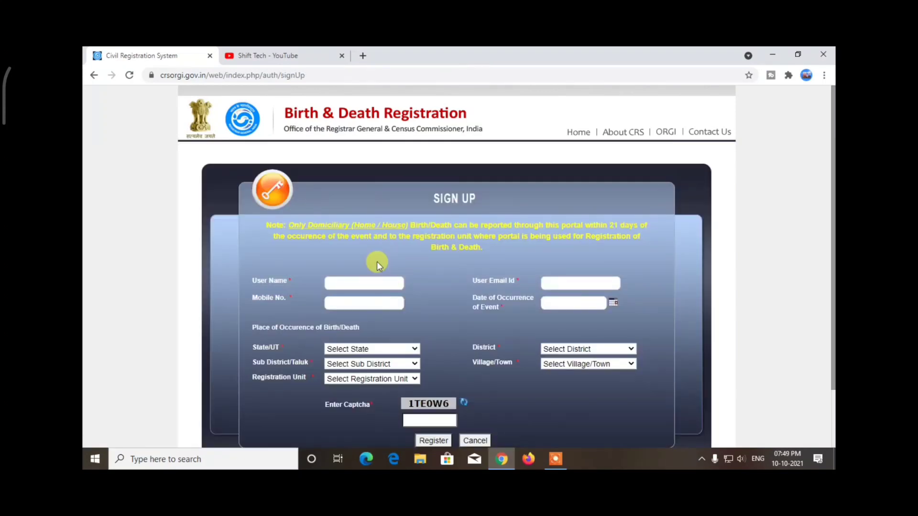
pyautogui.scroll(-1, 329, 256)
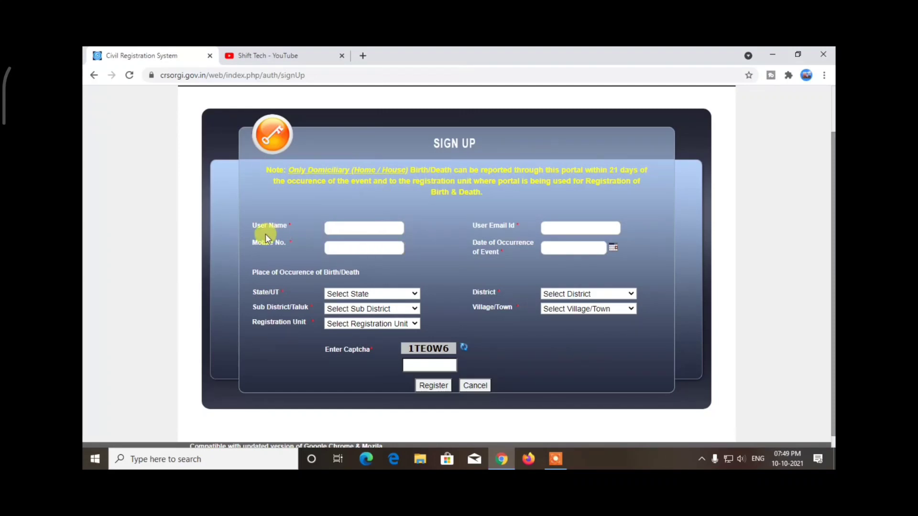
pyautogui.click(338, 233)
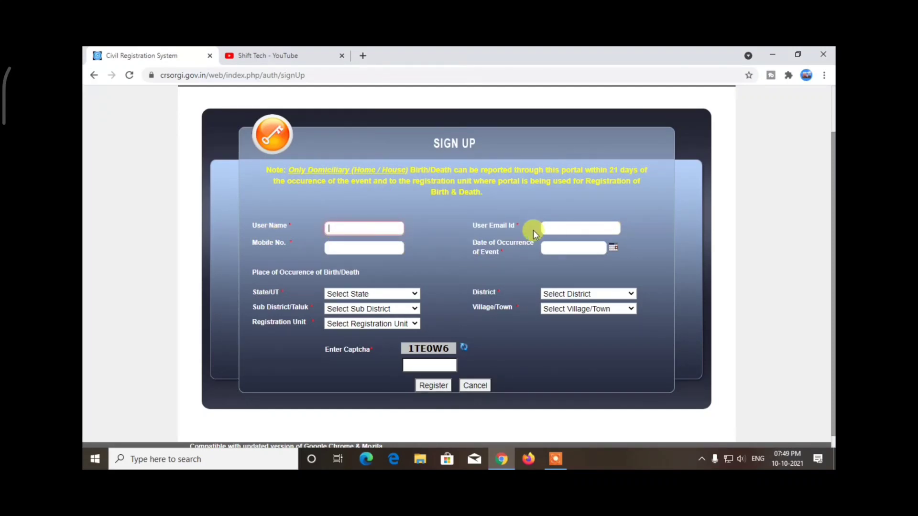
pyautogui.click(555, 228)
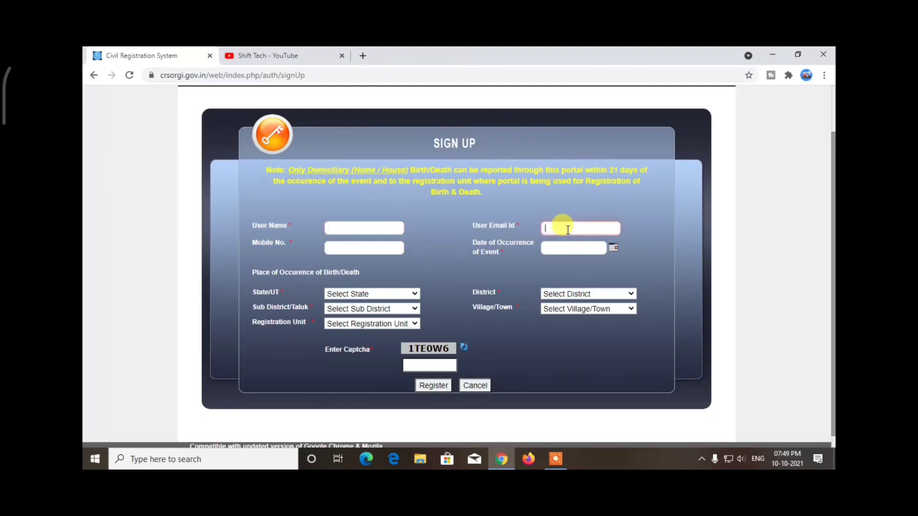
pyautogui.click(383, 247)
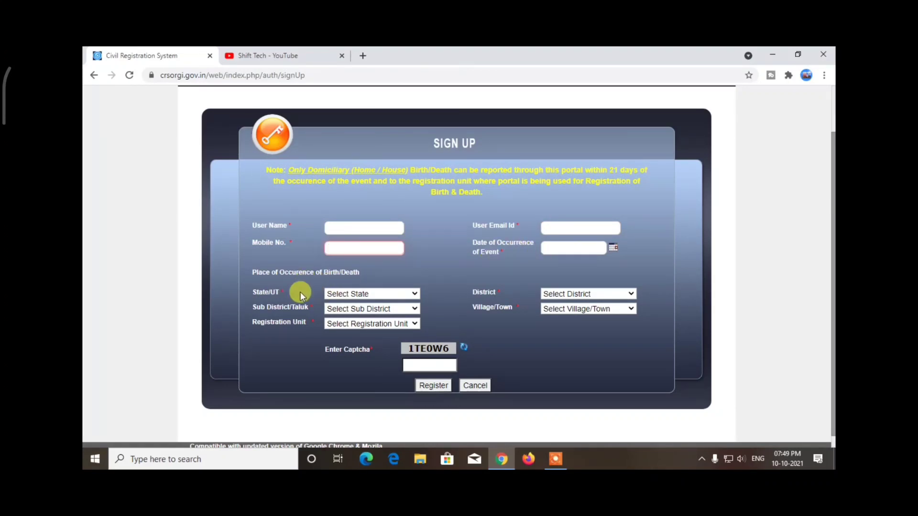
# - Look through the state and sub-district lists, then move to the captcha field
pyautogui.click(387, 293)
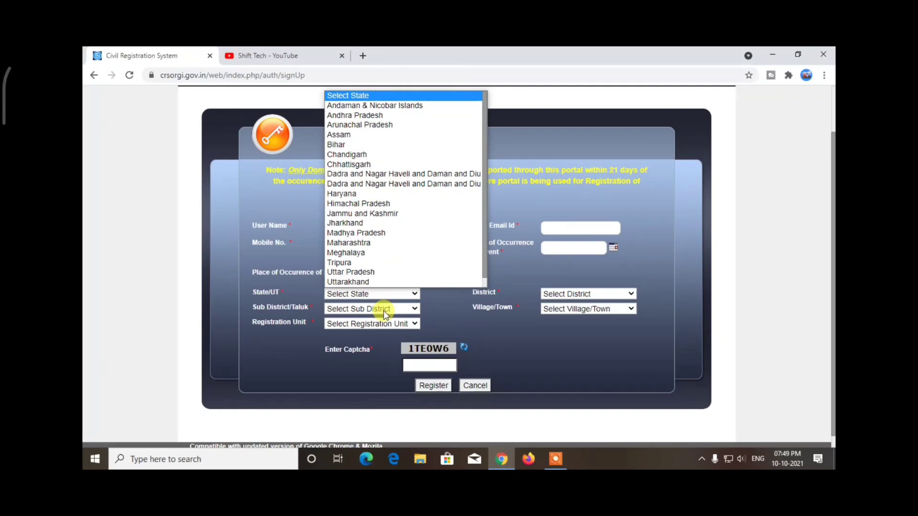
pyautogui.click(385, 311)
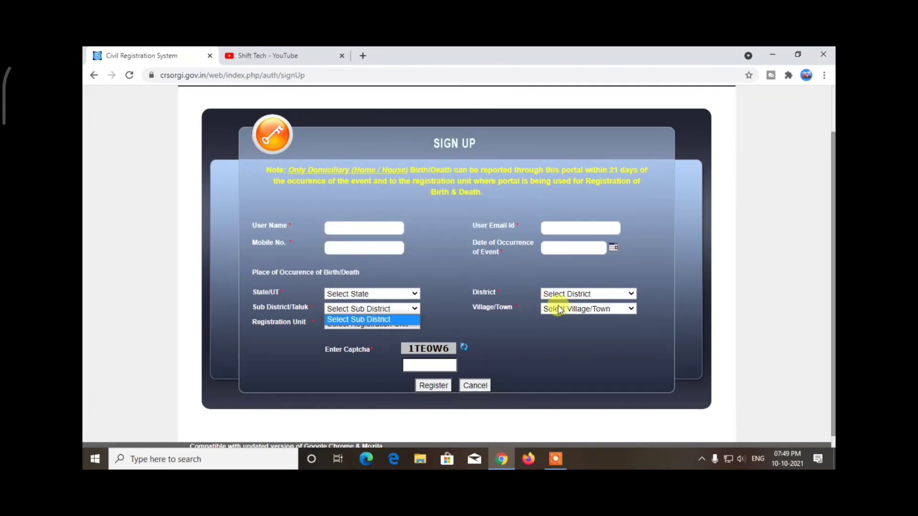
pyautogui.click(352, 341)
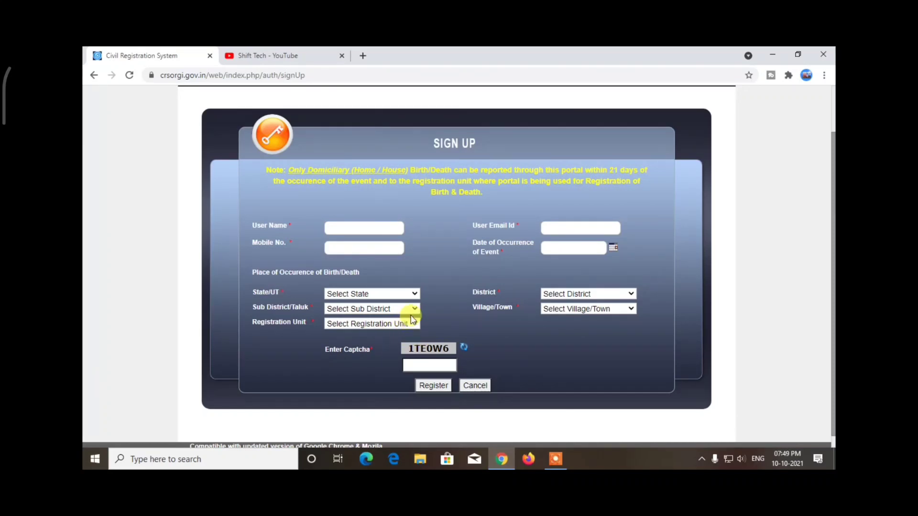
pyautogui.click(420, 367)
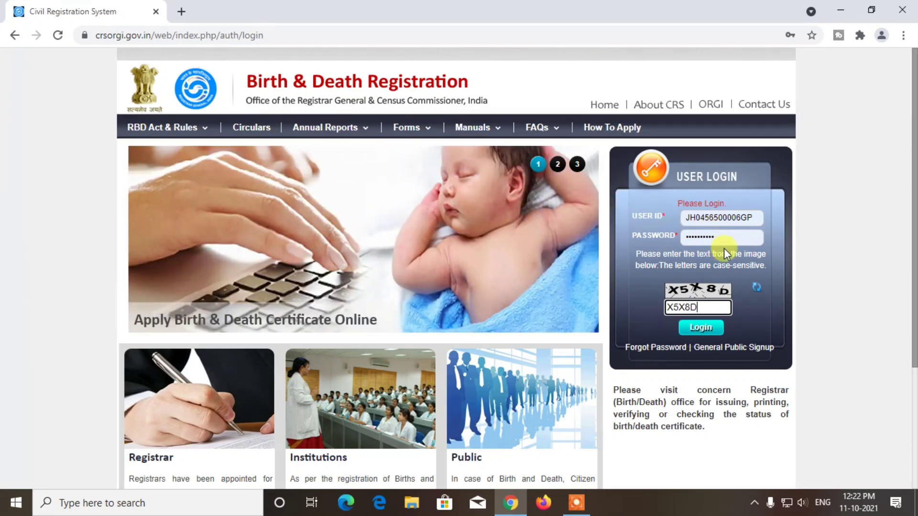
# - Log in to the public account and reveal the Birth menu's Add Birth Registration option
pyautogui.click(712, 331)
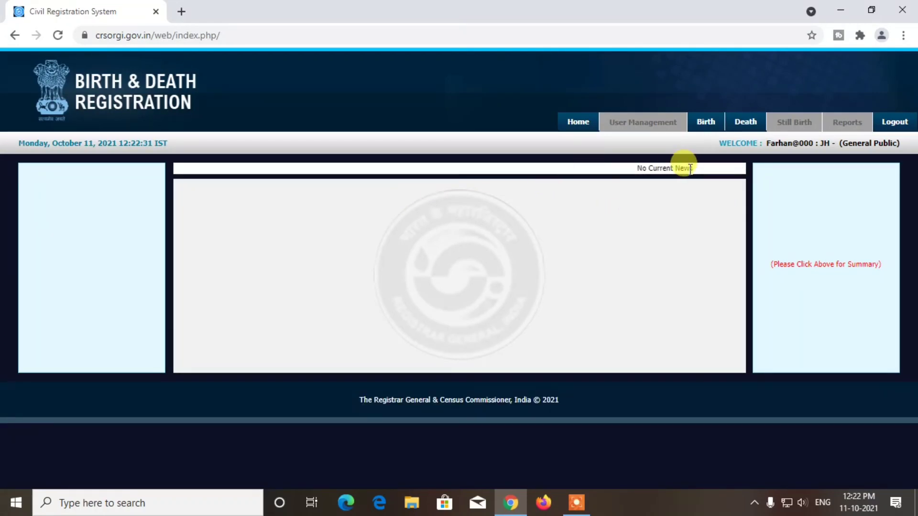
pyautogui.moveTo(702, 128)
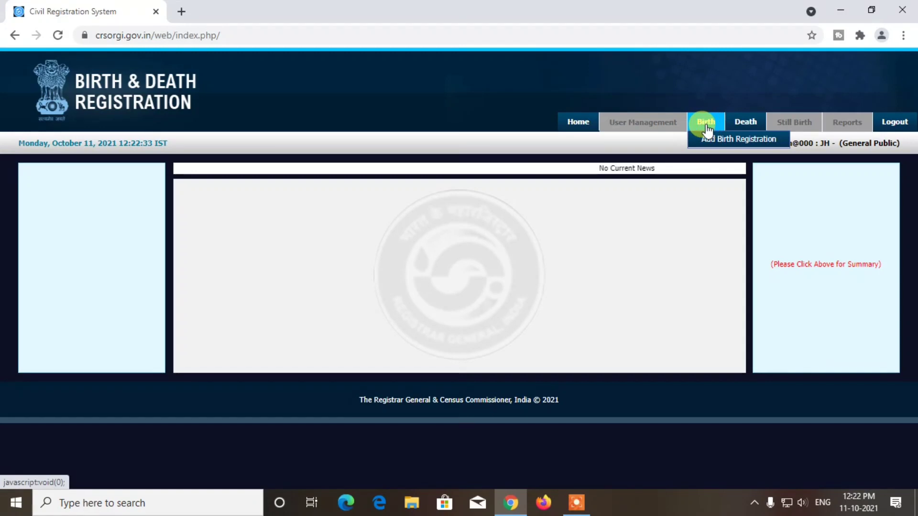
# - Start a new birth registration with English as the primary language
pyautogui.click(734, 143)
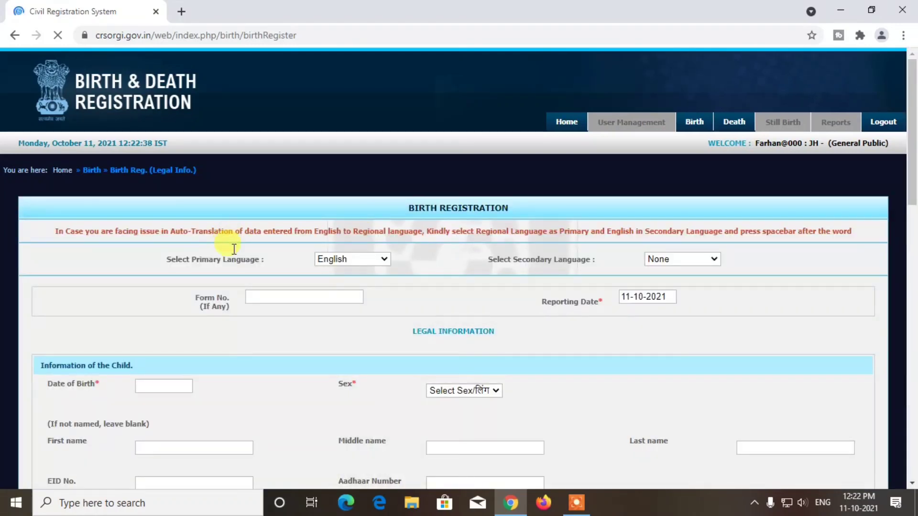
pyautogui.scroll(7, 423, 257)
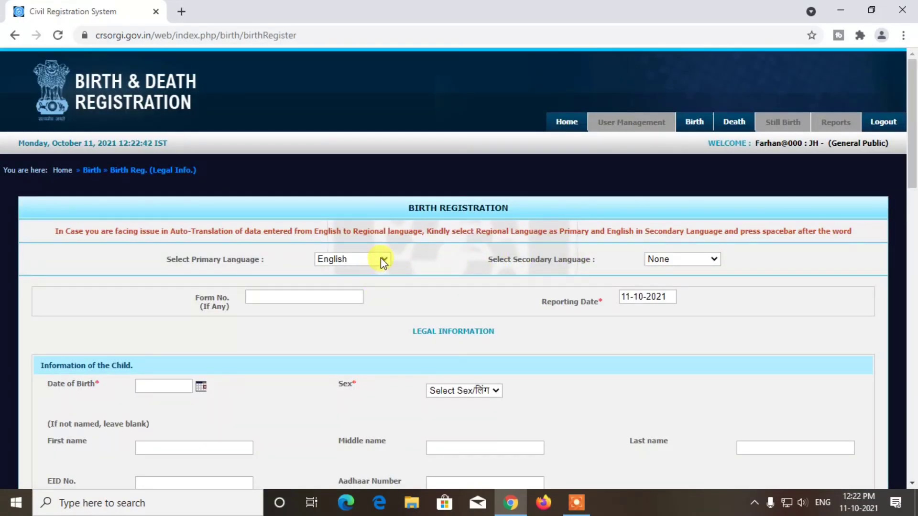
pyautogui.click(368, 258)
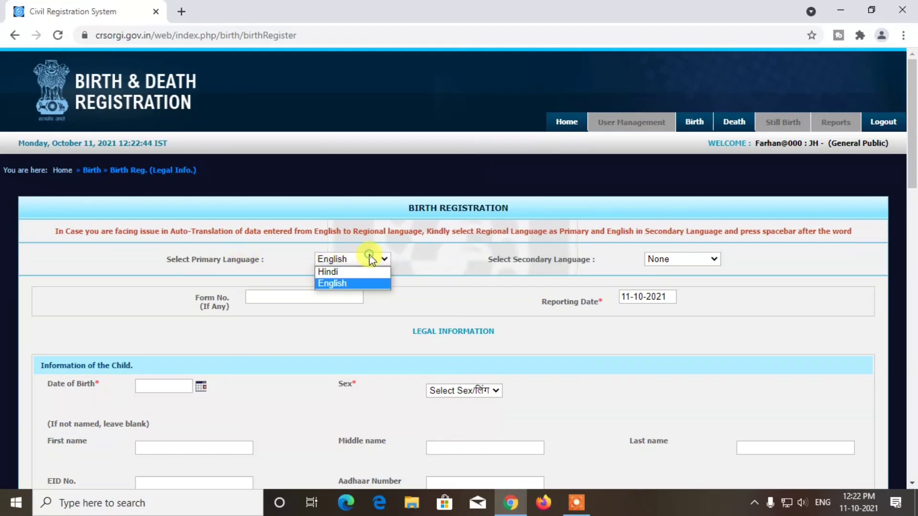
pyautogui.click(349, 272)
pyautogui.scroll(-3, 409, 322)
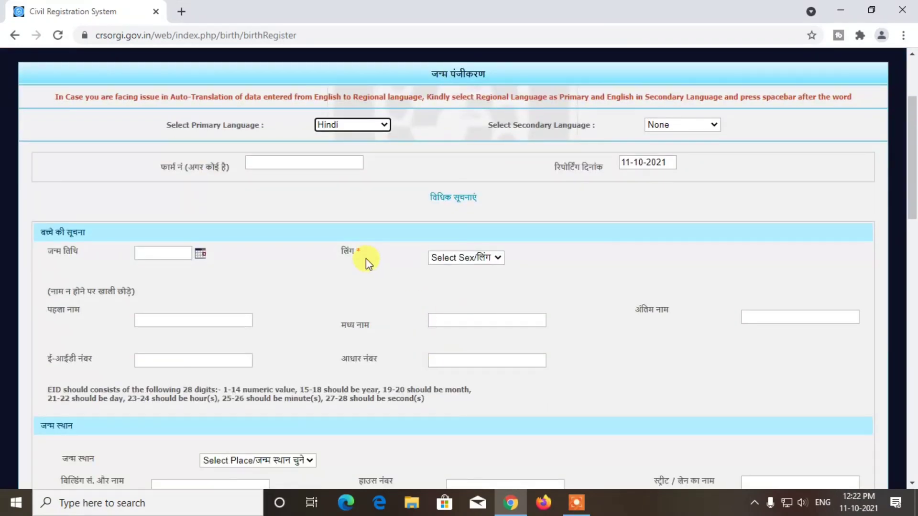
pyautogui.click(377, 122)
pyautogui.click(343, 147)
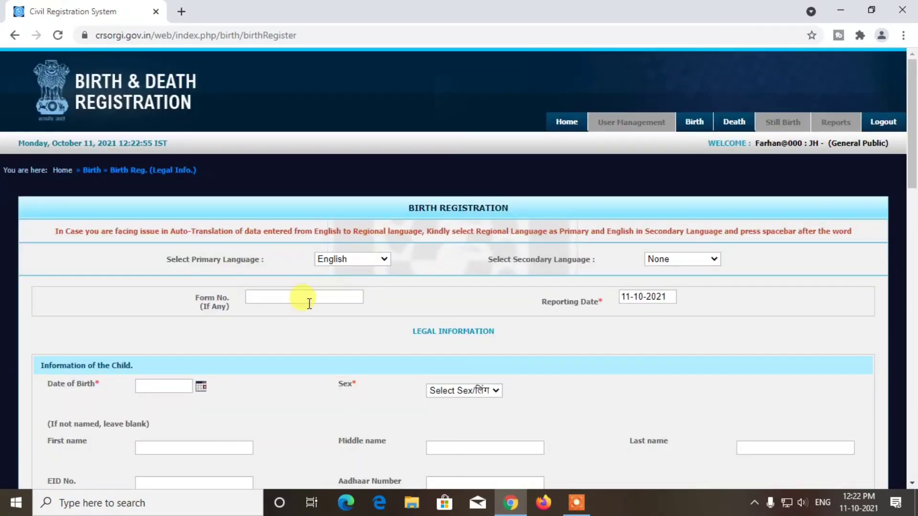
# - Add Hindi as the secondary language and scroll down to the form number field
pyautogui.click(678, 262)
pyautogui.click(669, 282)
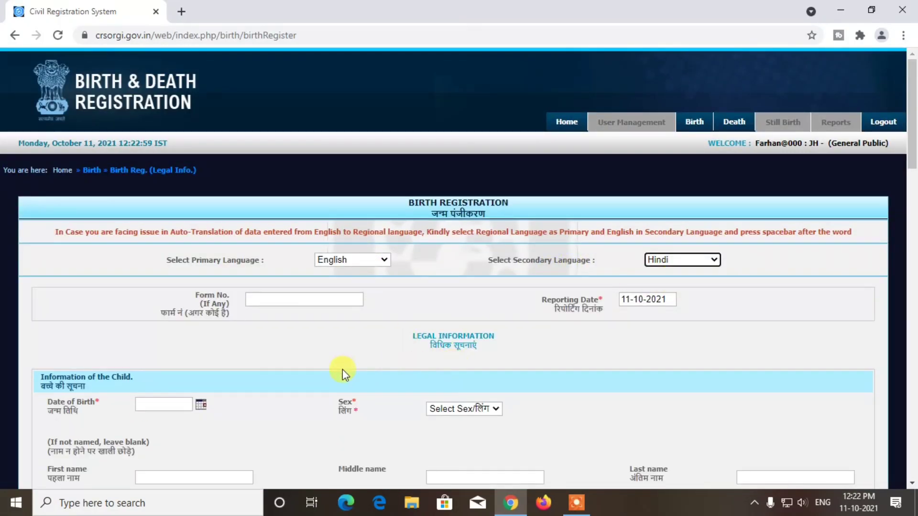
pyautogui.scroll(-1, 94, 345)
pyautogui.scroll(-1, 348, 339)
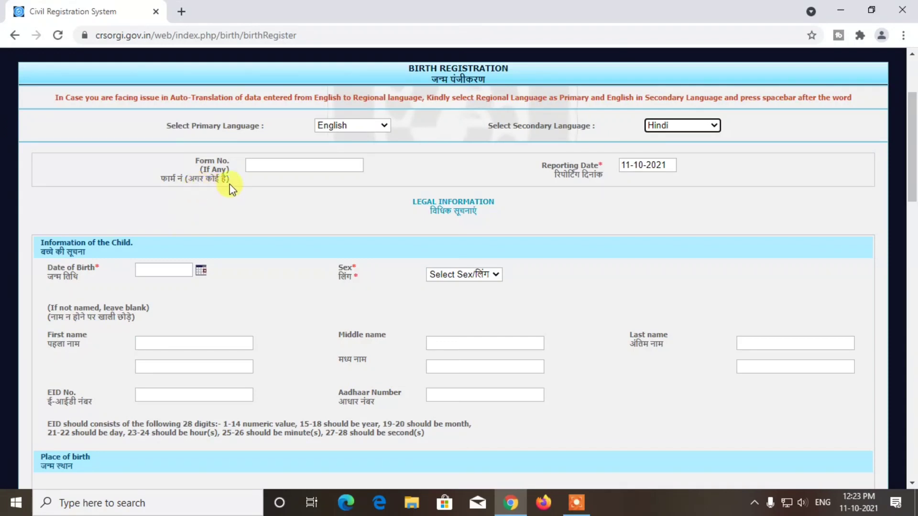
pyautogui.click(293, 163)
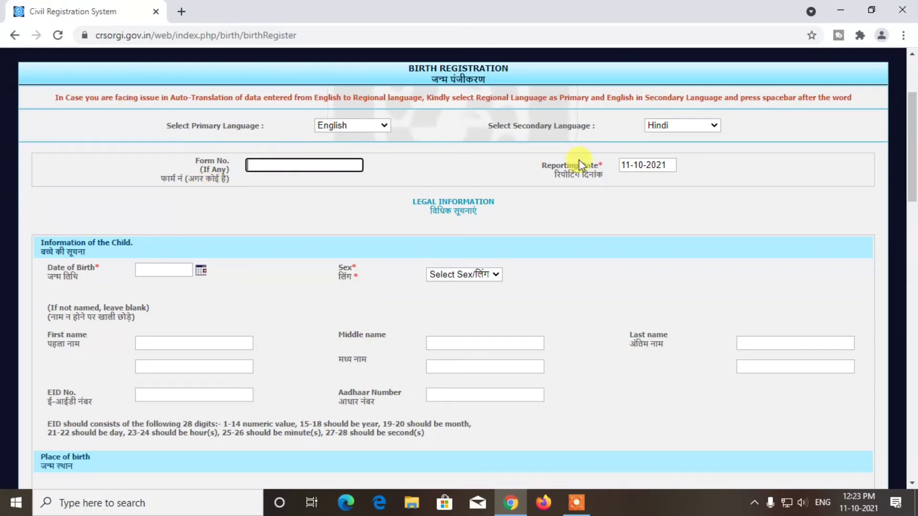
pyautogui.click(622, 182)
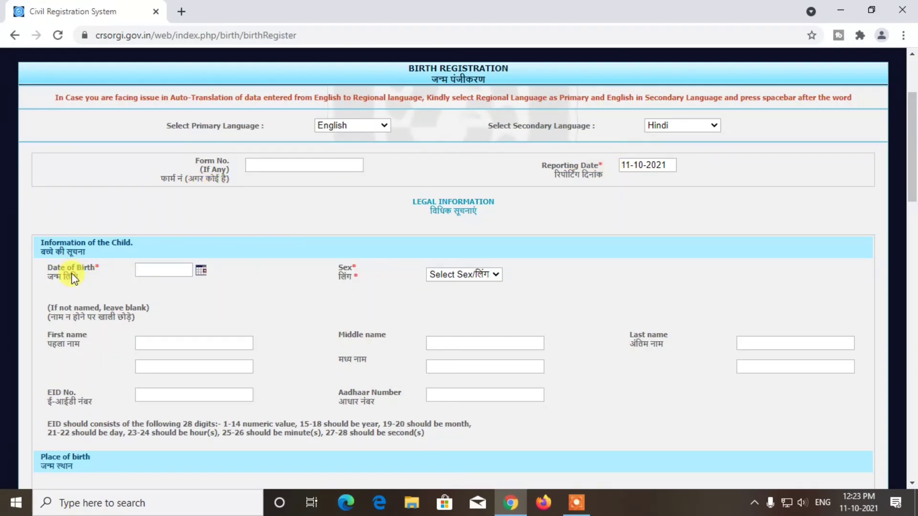
pyautogui.click(201, 273)
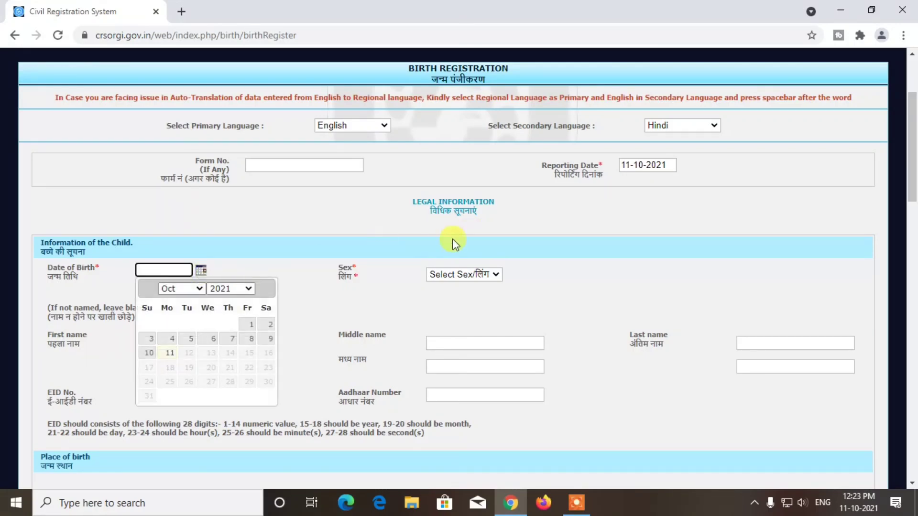
pyautogui.click(258, 340)
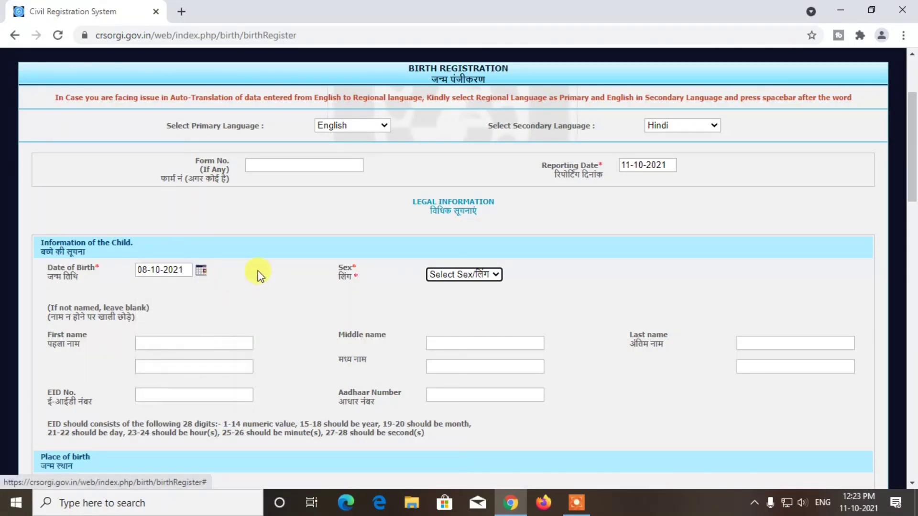
pyautogui.click(495, 277)
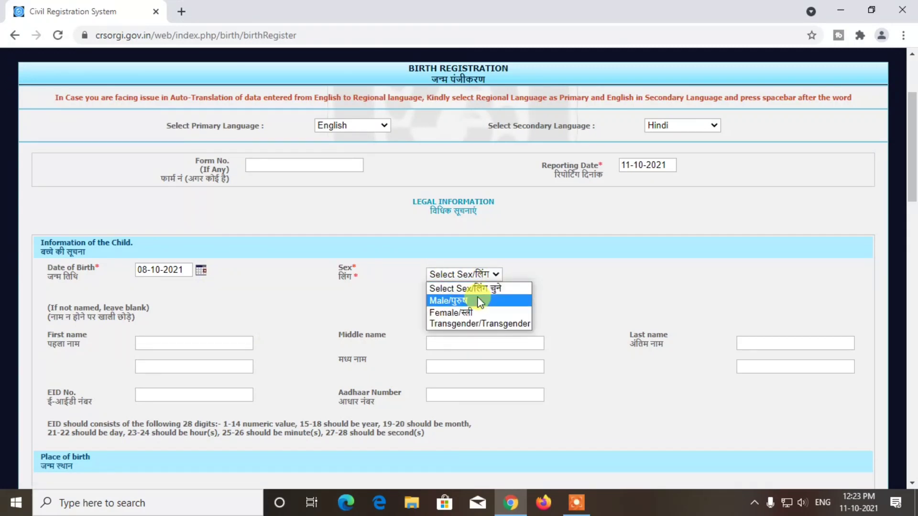
pyautogui.click(477, 300)
pyautogui.scroll(-1, 129, 340)
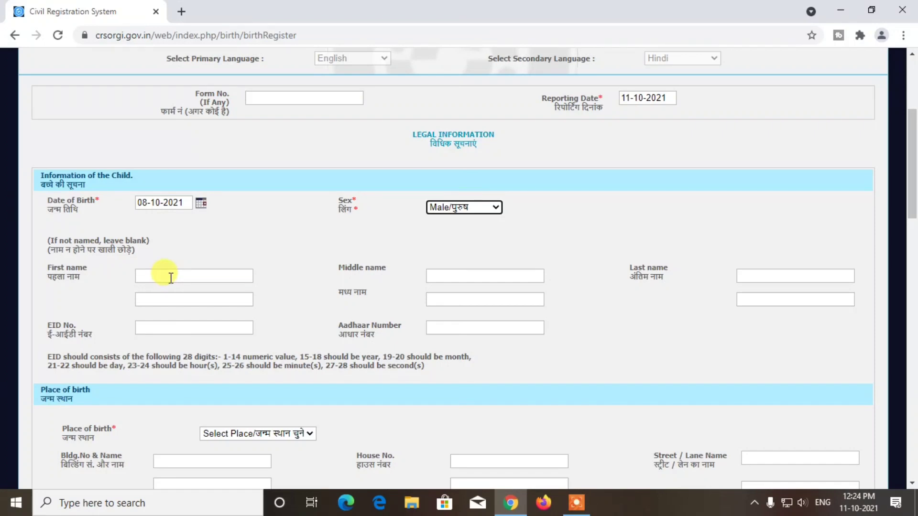
pyautogui.click(170, 276)
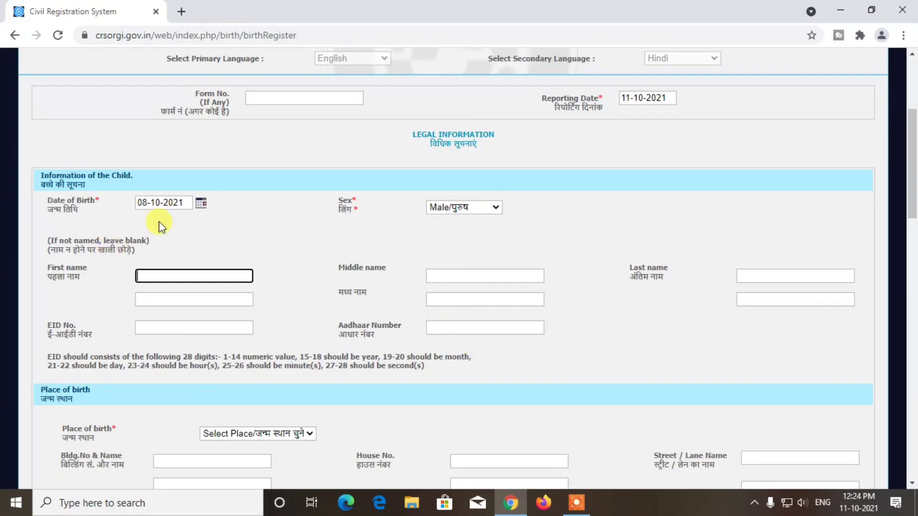
# - Choose House/घर as the place of birth
pyautogui.scroll(-3, 281, 332)
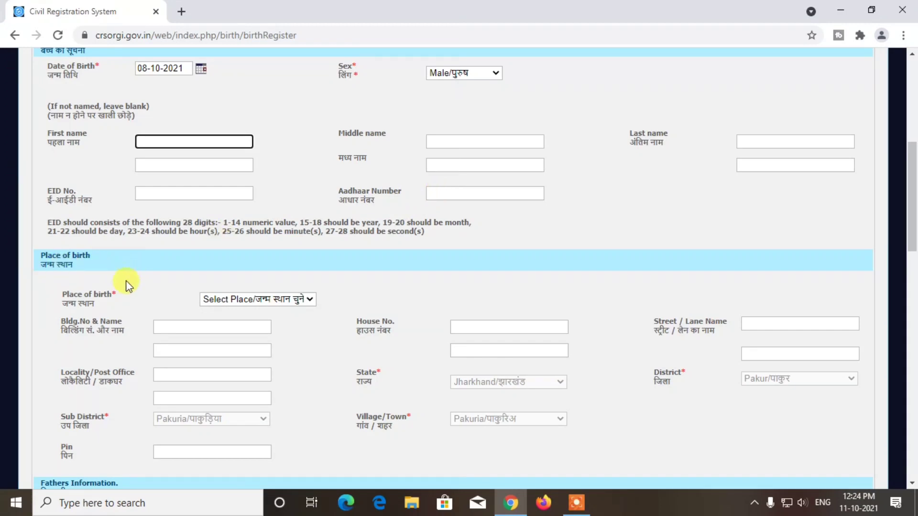
pyautogui.click(310, 301)
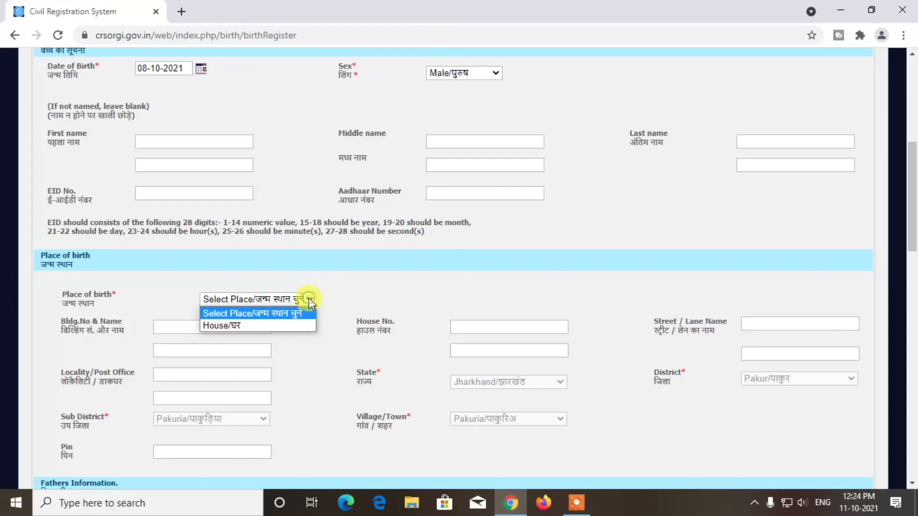
pyautogui.click(285, 325)
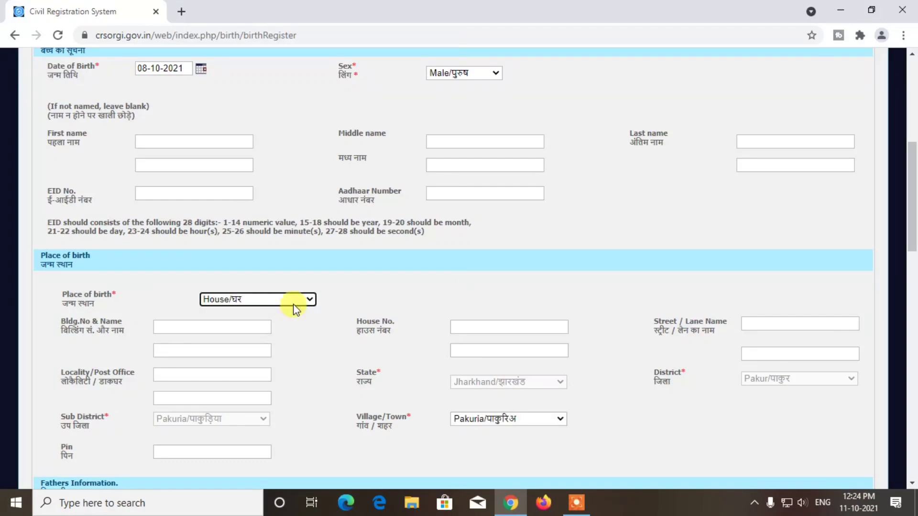
# - Go through the building name, house number and locality fields of the birth address
pyautogui.scroll(-1, 134, 328)
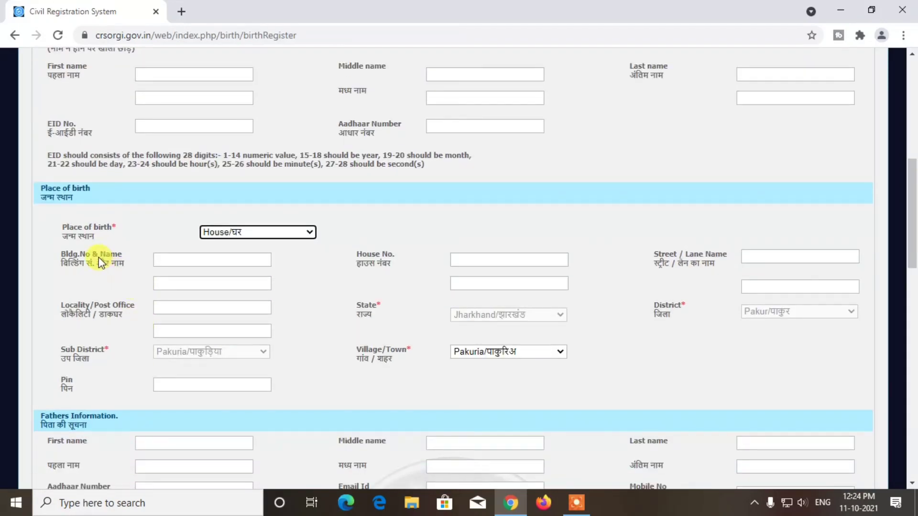
pyautogui.click(236, 260)
pyautogui.click(483, 259)
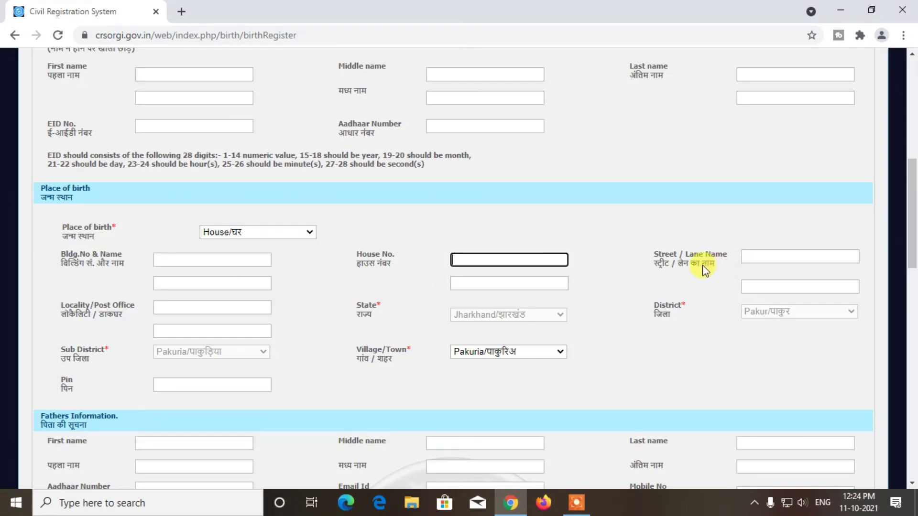
pyautogui.click(215, 304)
pyautogui.scroll(-1, 670, 314)
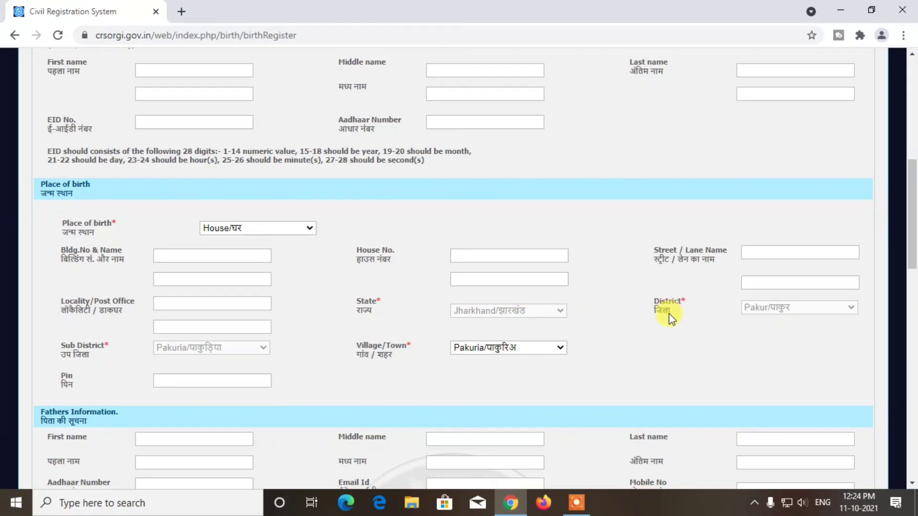
pyautogui.scroll(-2, 669, 313)
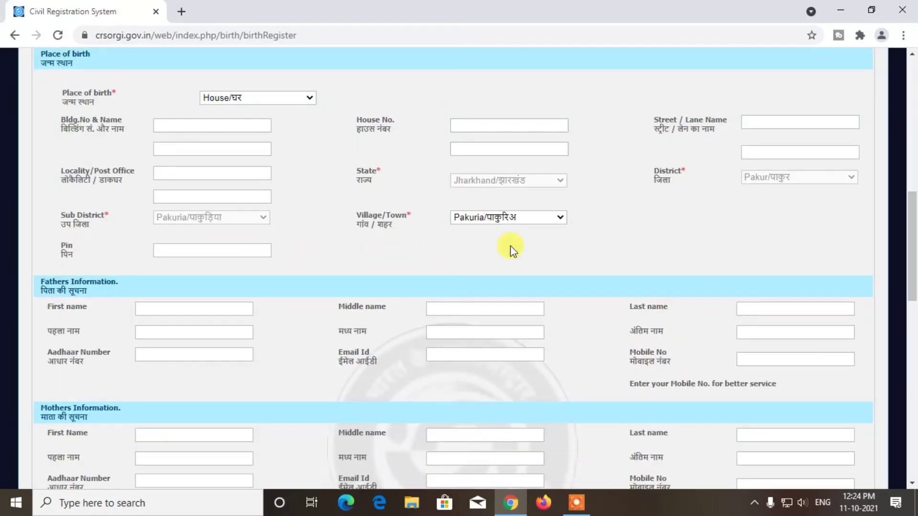
# - Go through the birth Pin, the parents' names and the parents' address fields
pyautogui.click(219, 251)
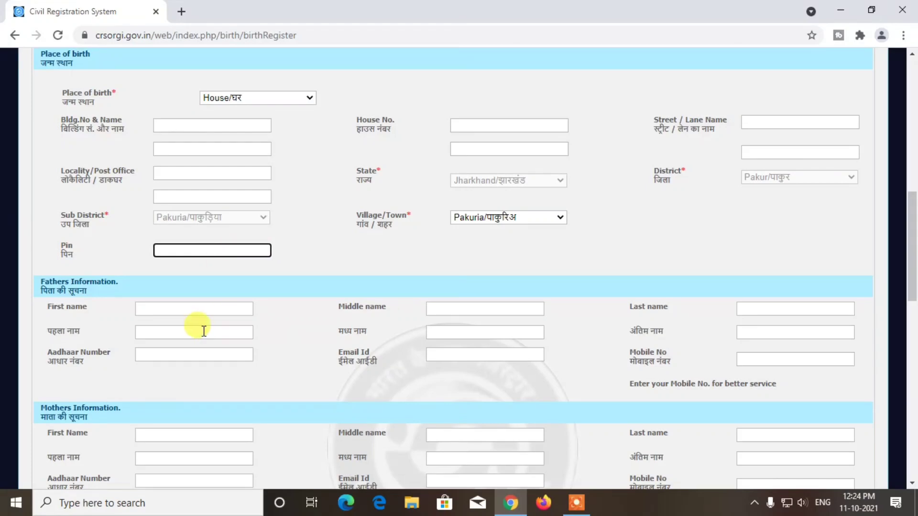
pyautogui.scroll(-1, 200, 330)
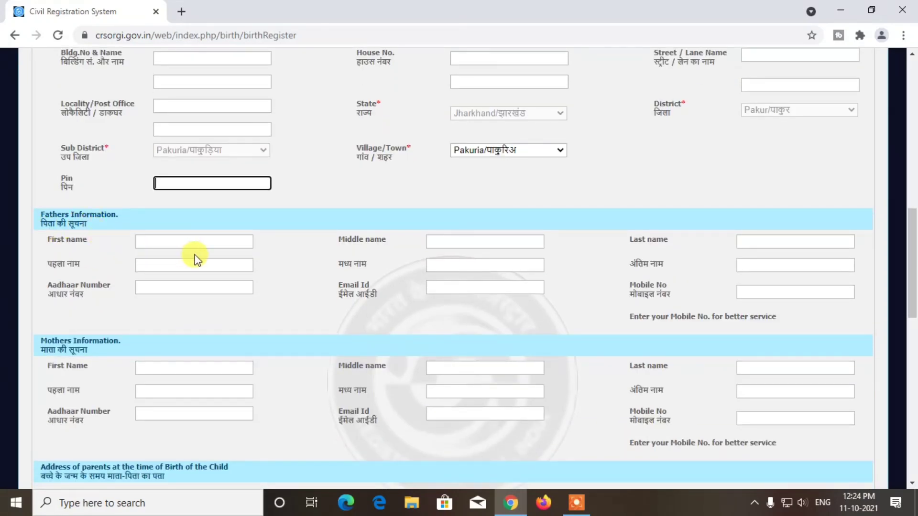
pyautogui.click(154, 245)
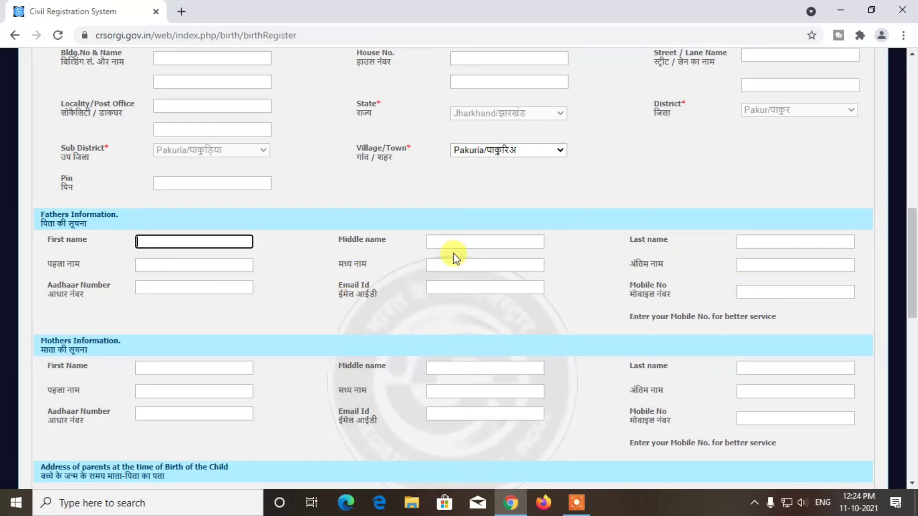
pyautogui.scroll(-4, 308, 256)
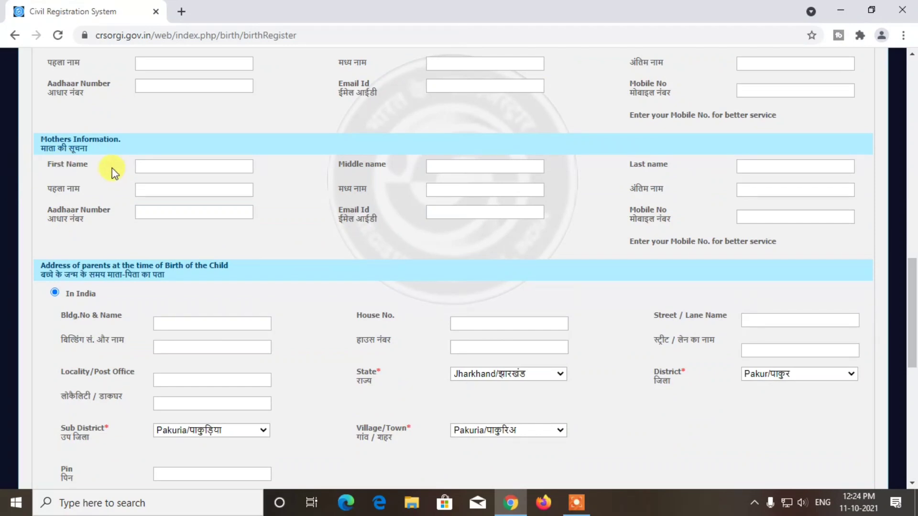
pyautogui.click(158, 166)
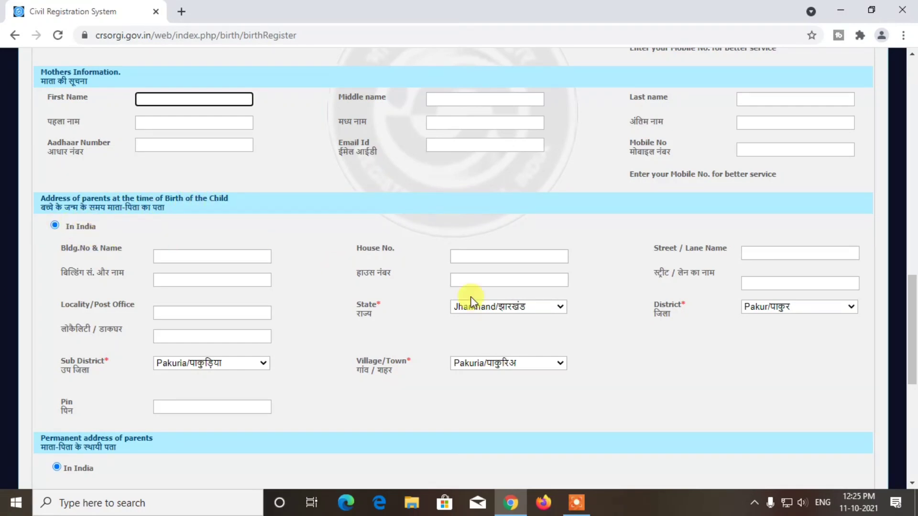
pyautogui.scroll(-1, 232, 284)
pyautogui.scroll(-1, 232, 284)
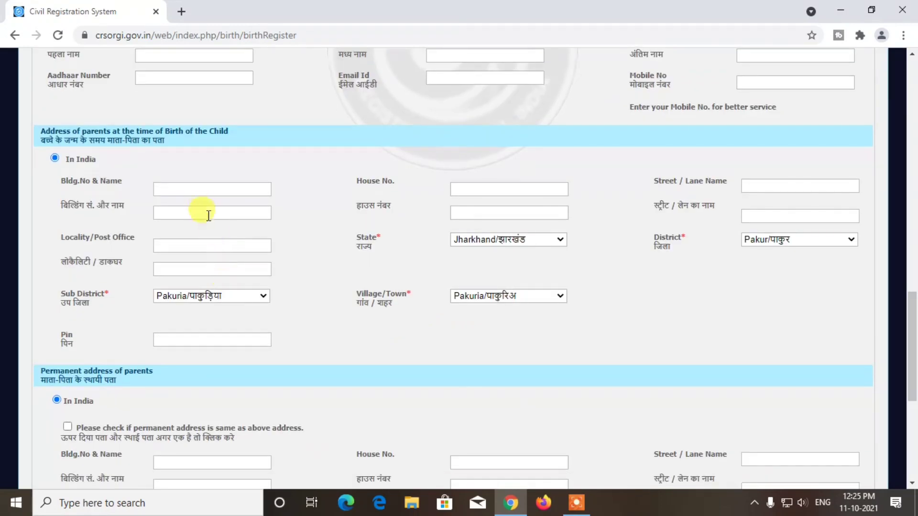
pyautogui.click(199, 188)
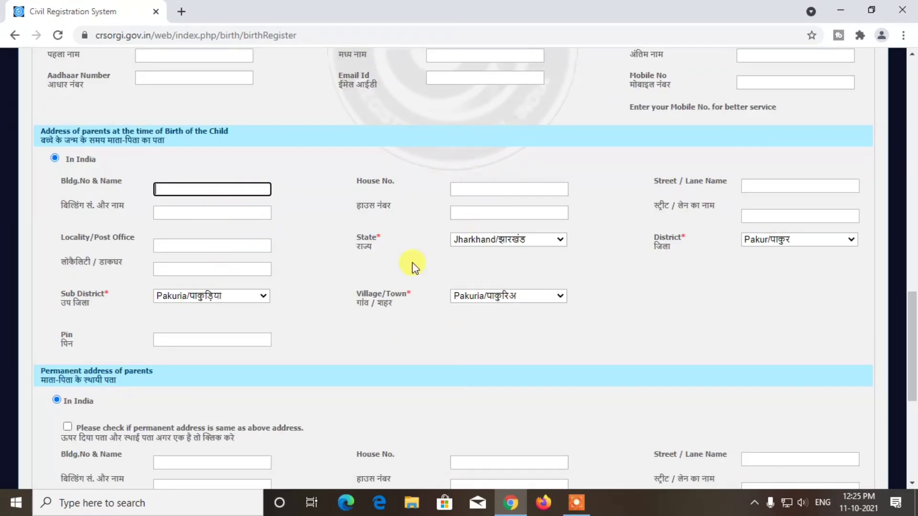
pyautogui.scroll(-1, 320, 292)
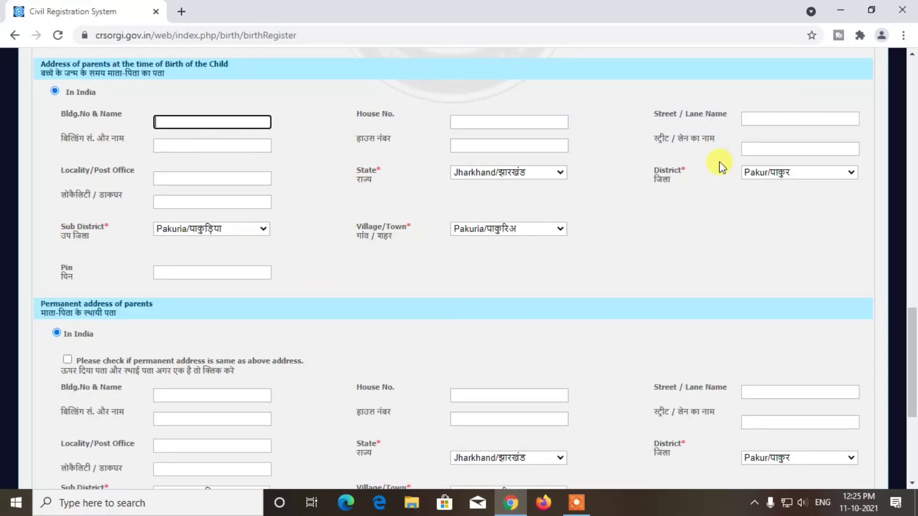
pyautogui.click(205, 275)
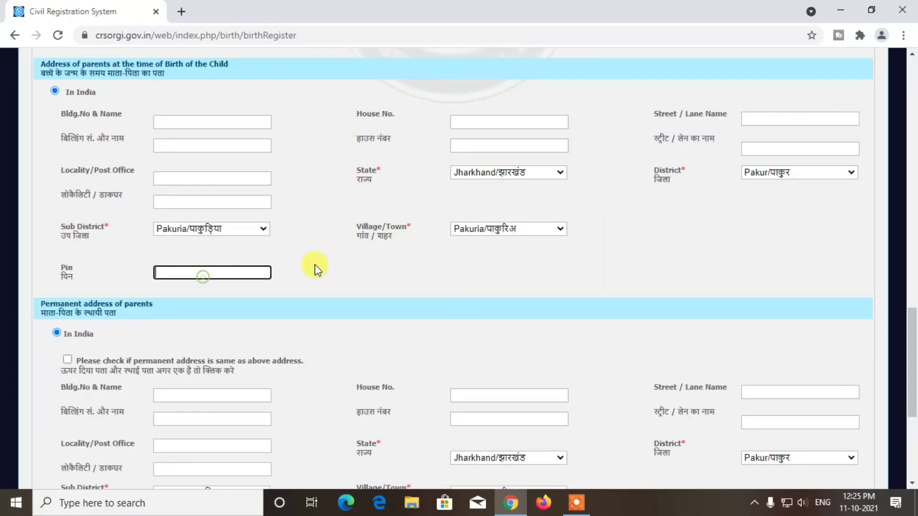
pyautogui.scroll(-1, 344, 267)
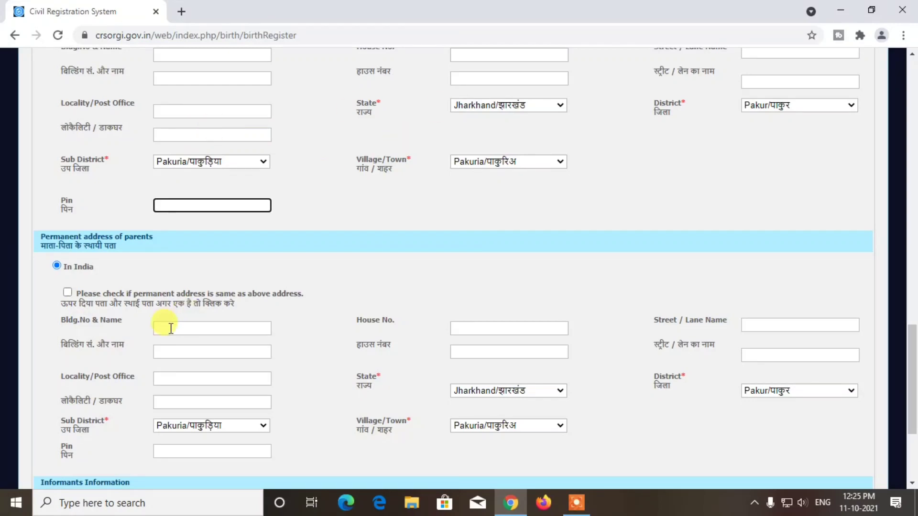
# - Copy the birth address to the permanent and informant addresses, and enter informant Pin 816117
pyautogui.click(68, 293)
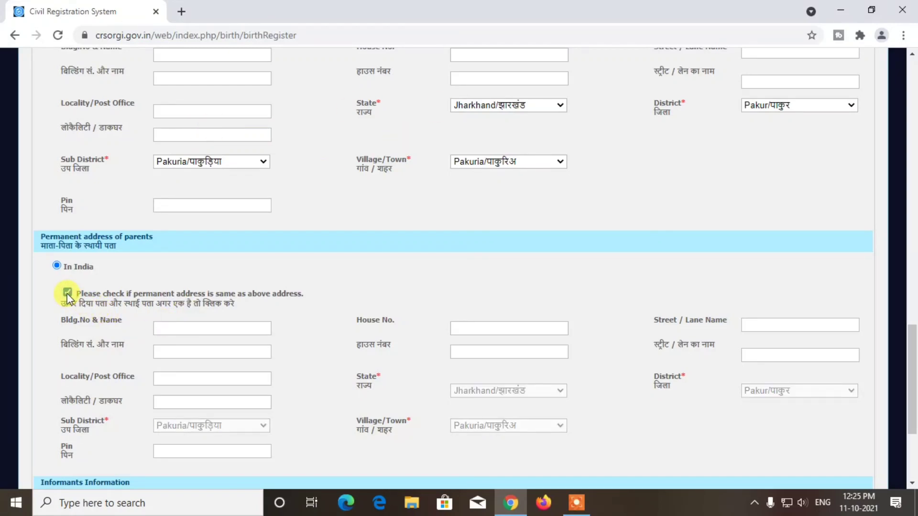
pyautogui.scroll(-1, 143, 287)
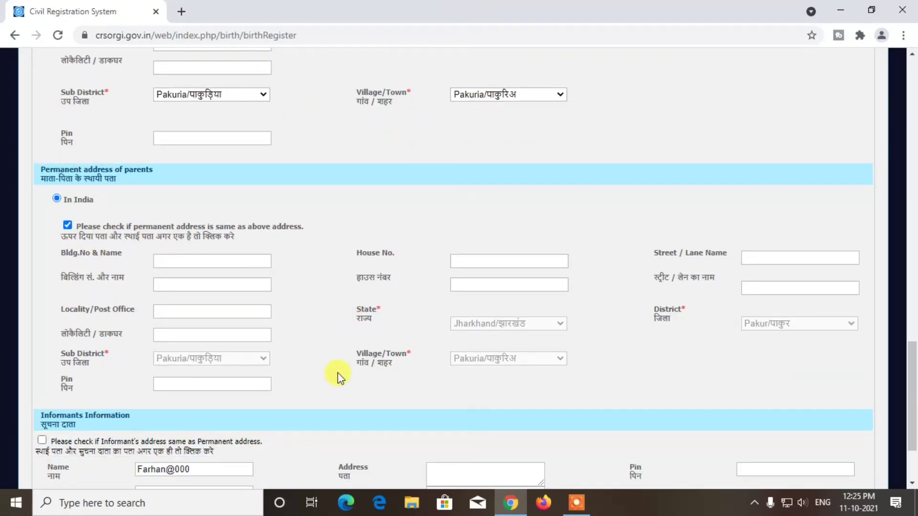
pyautogui.scroll(-1, 322, 323)
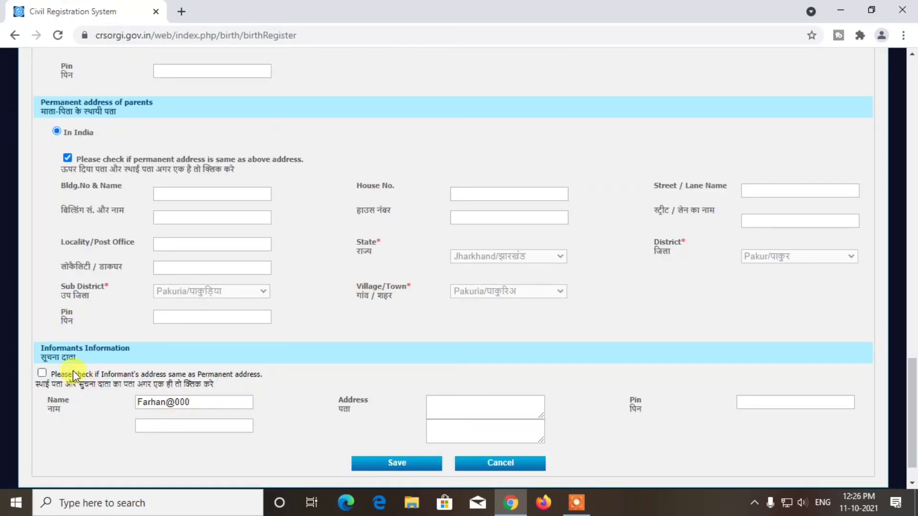
pyautogui.click(38, 372)
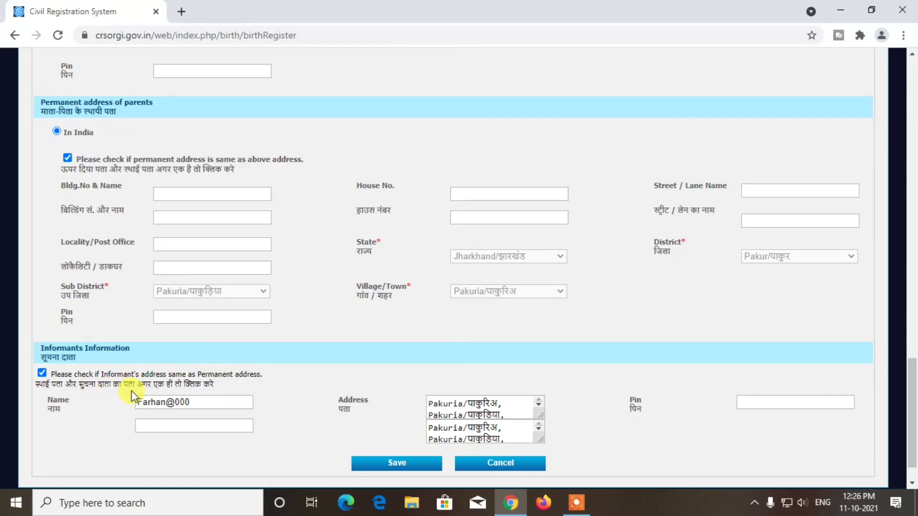
pyautogui.scroll(-1, 244, 396)
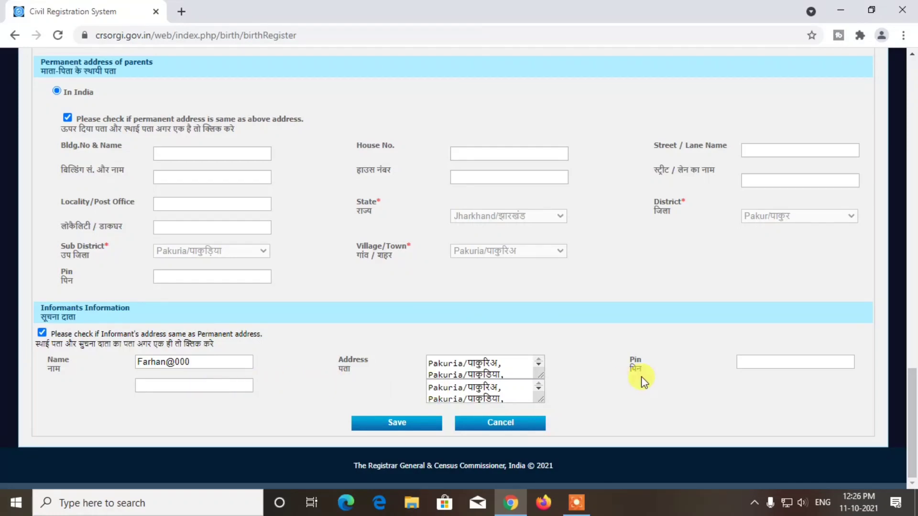
pyautogui.click(767, 367)
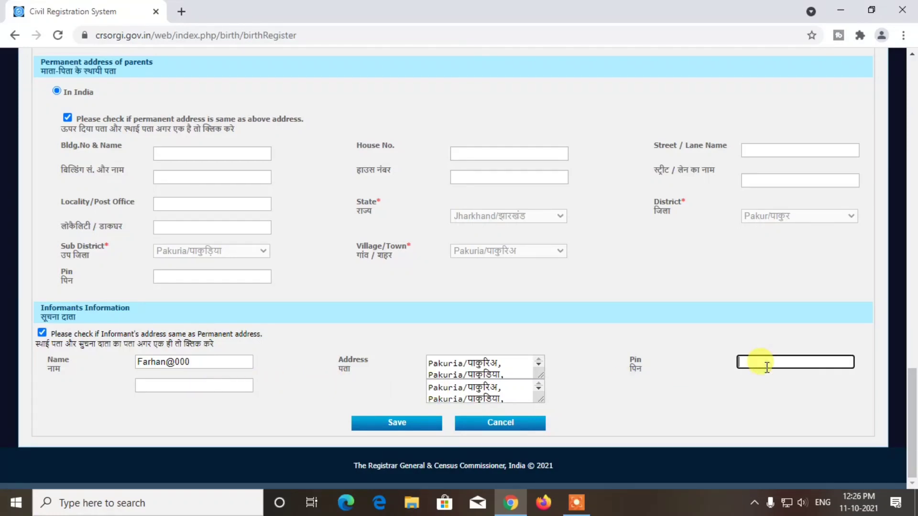
pyautogui.write('816117')
# - Submit the legal information page and set the religion to Islam
pyautogui.click(400, 427)
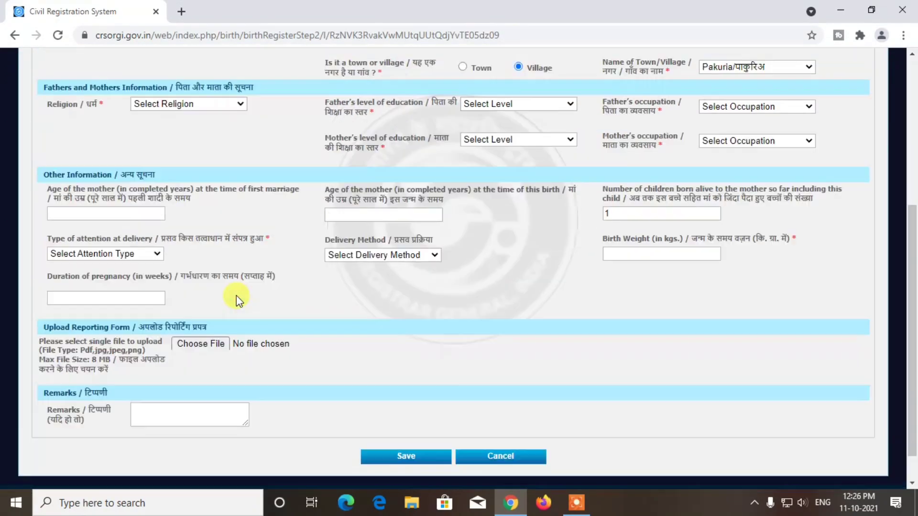
pyautogui.scroll(-1, 354, 231)
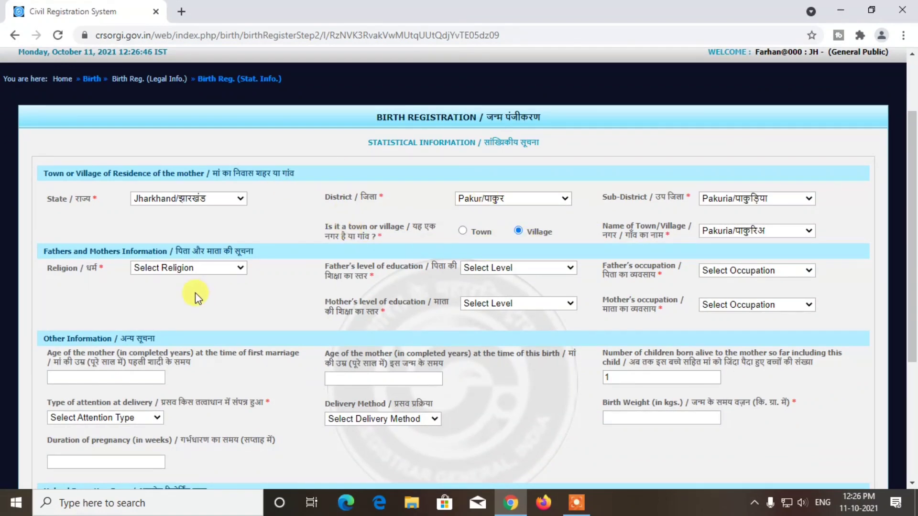
pyautogui.scroll(-1, 195, 293)
pyautogui.click(240, 201)
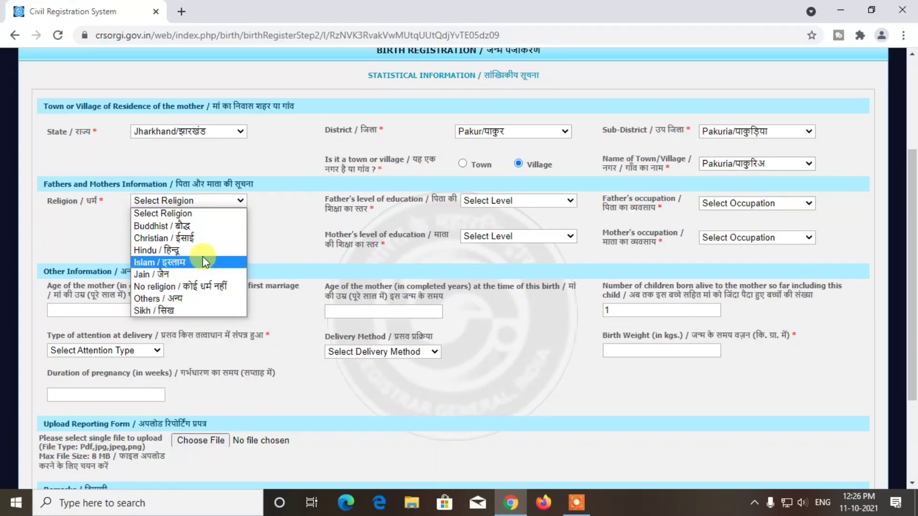
pyautogui.click(197, 270)
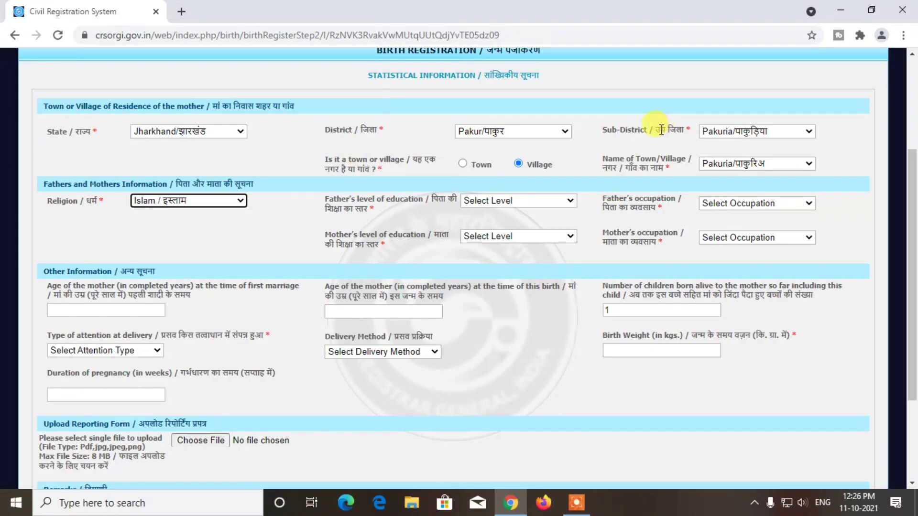
# - Set the father's education to non-technical diploma and the mother's to Illiterate
pyautogui.click(518, 200)
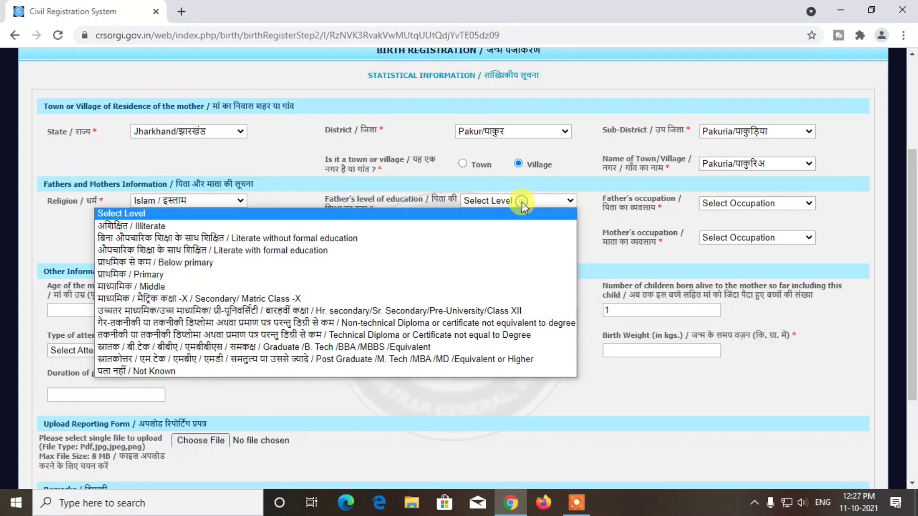
pyautogui.click(533, 210)
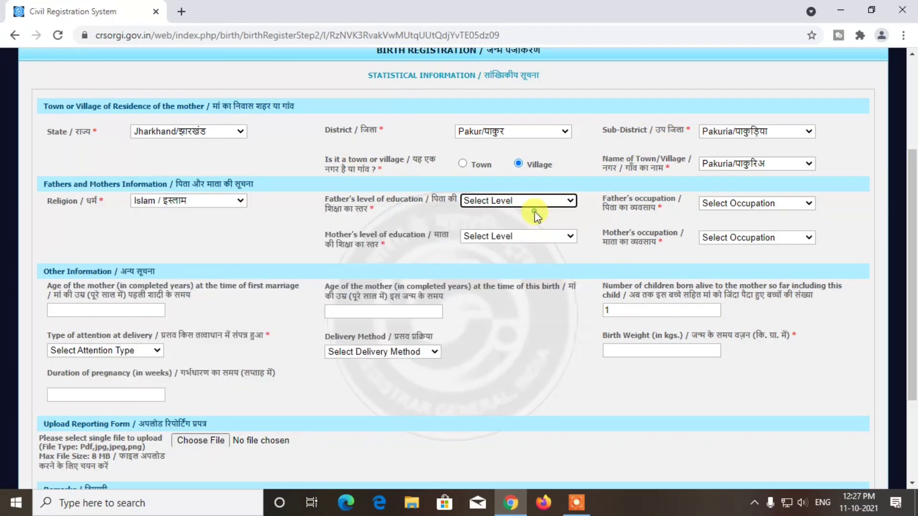
pyautogui.click(498, 203)
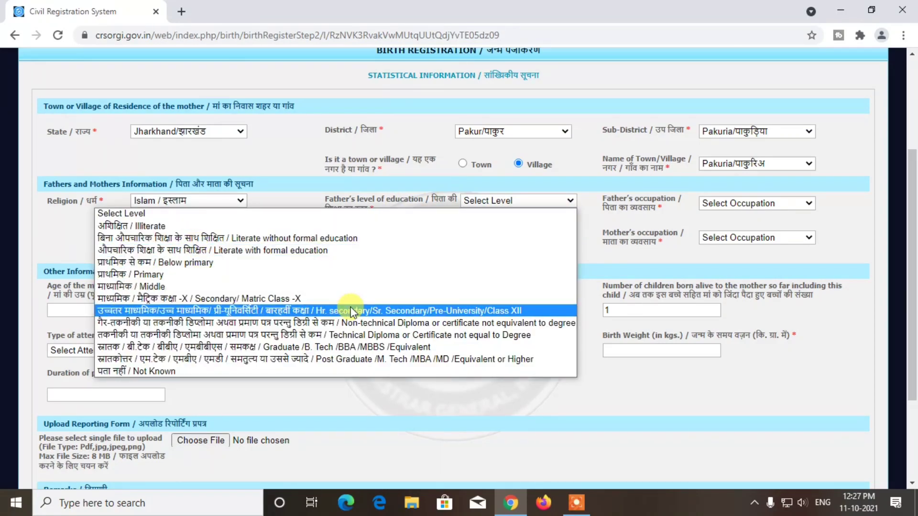
pyautogui.click(364, 321)
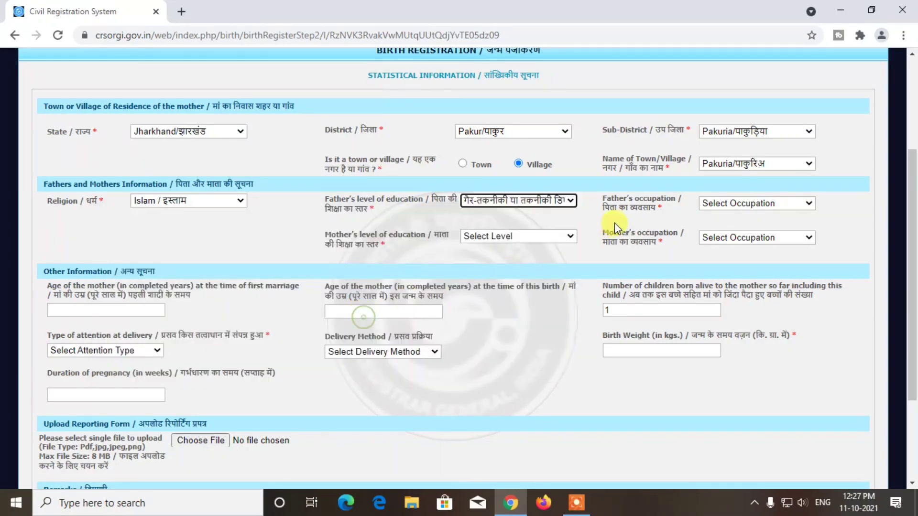
pyautogui.click(549, 237)
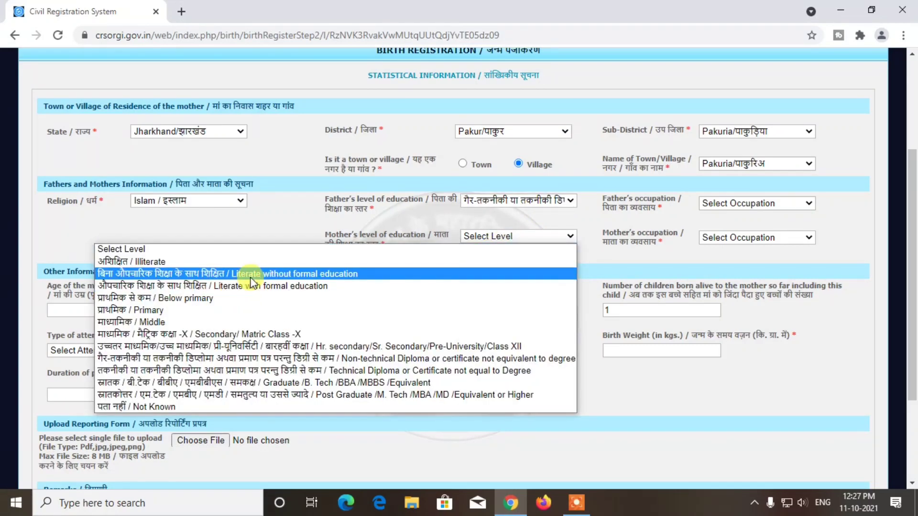
pyautogui.click(217, 265)
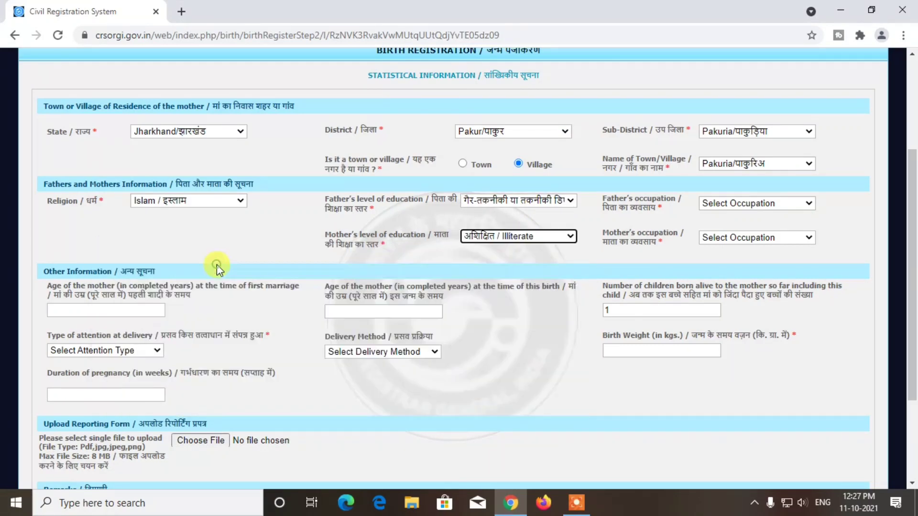
# - Set occupations: father Workers not classified elsewhere, mother Housewife/Househusband
pyautogui.click(772, 208)
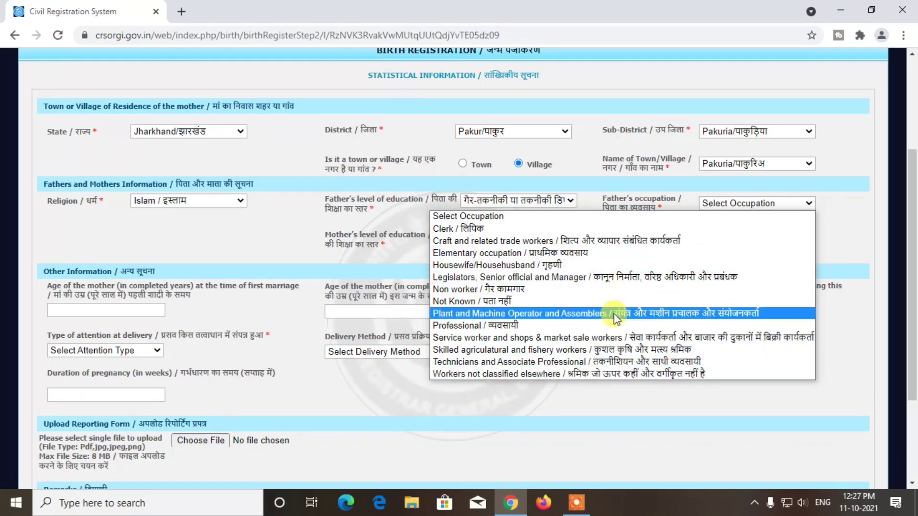
pyautogui.click(659, 374)
pyautogui.click(764, 237)
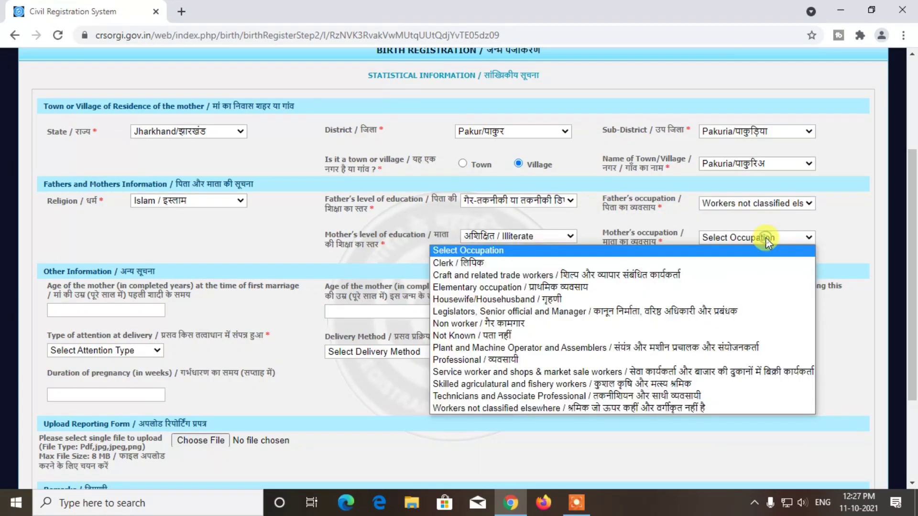
pyautogui.click(585, 297)
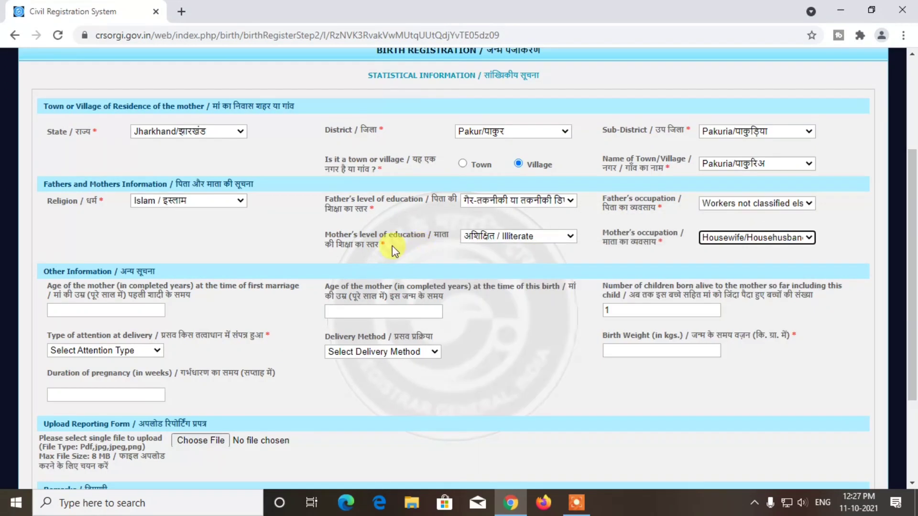
pyautogui.click(788, 239)
pyautogui.click(316, 239)
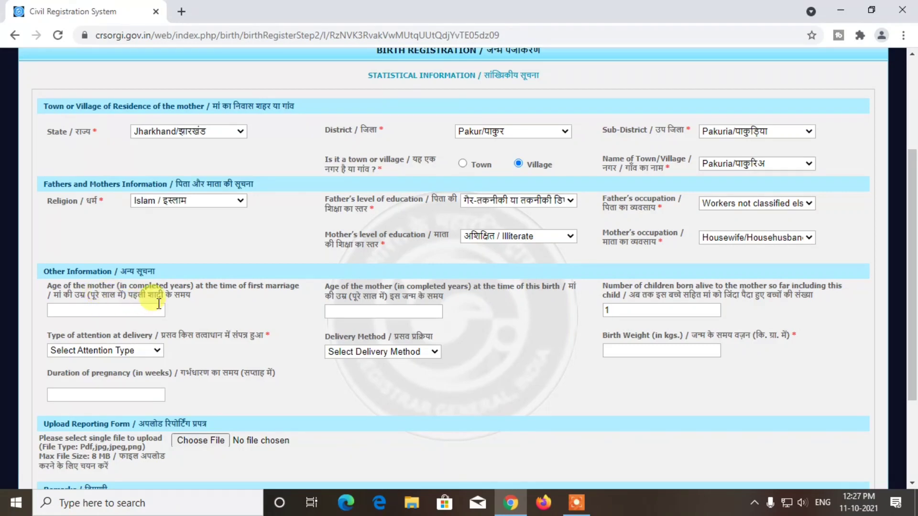
pyautogui.click(125, 311)
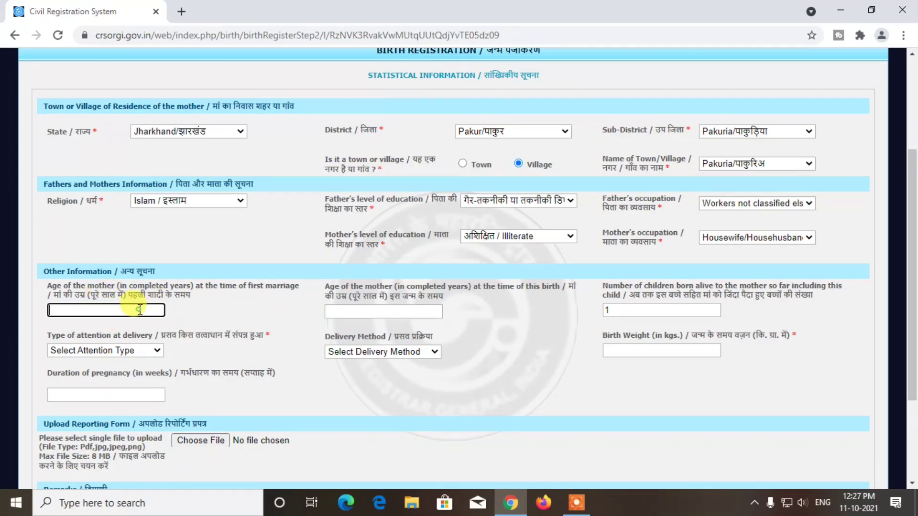
pyautogui.click(377, 311)
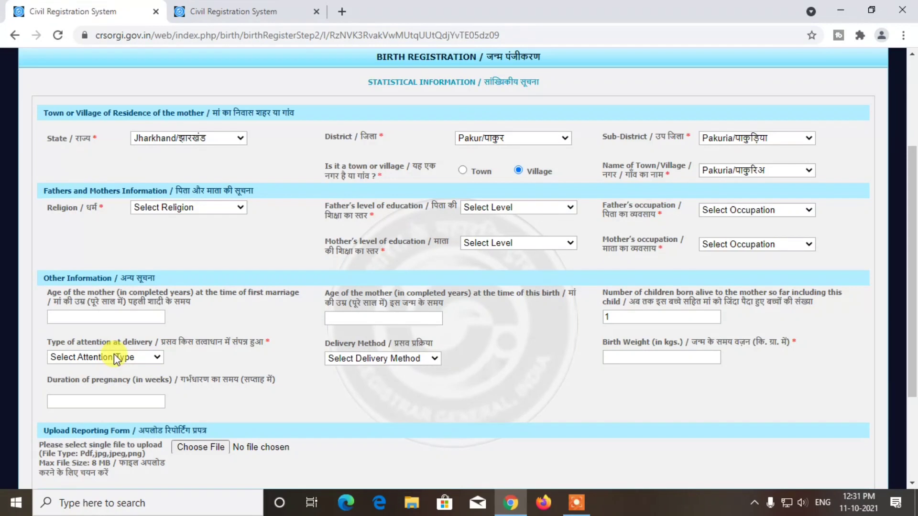
# - Select 'Doctor, Nurse or Trained midwife' as attention at delivery and 'Normal' as delivery method
pyautogui.click(160, 358)
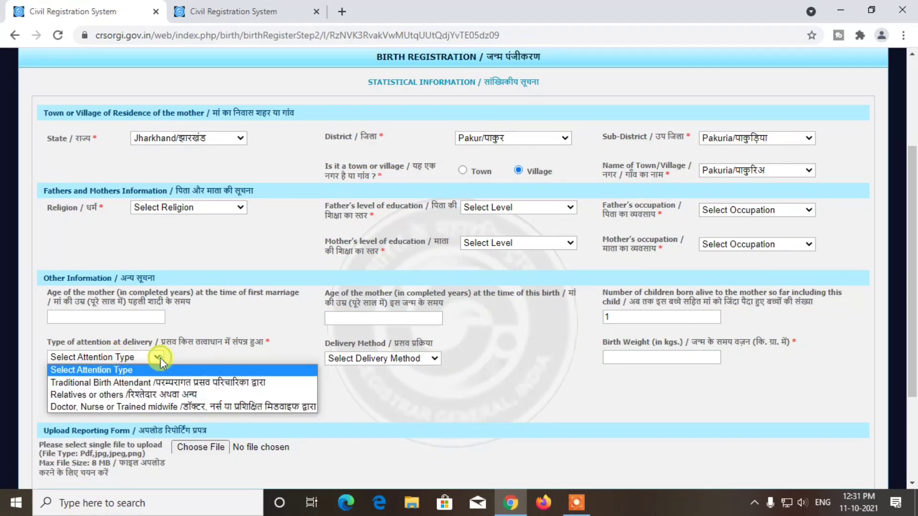
pyautogui.click(221, 407)
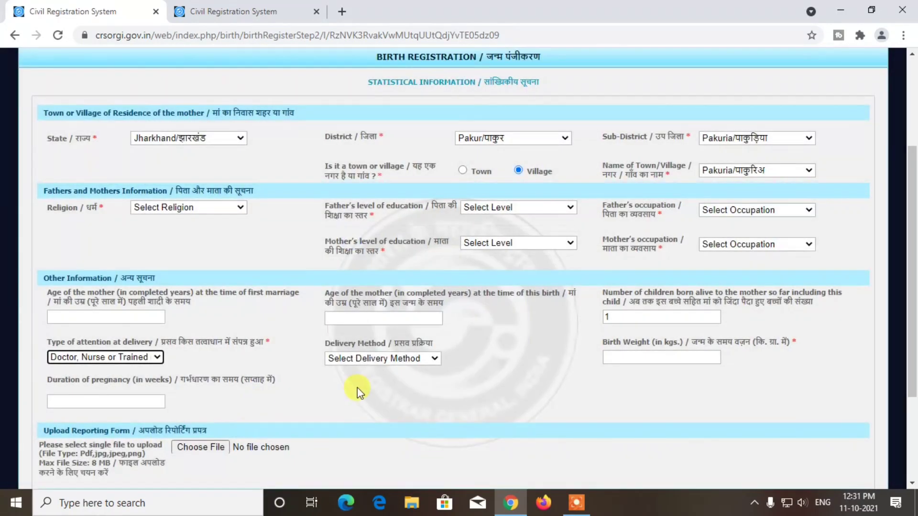
pyautogui.click(403, 361)
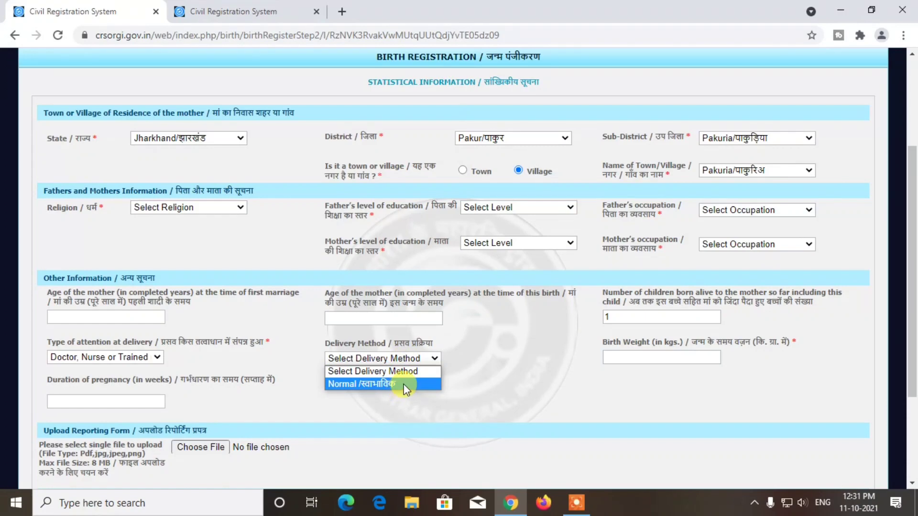
pyautogui.click(403, 383)
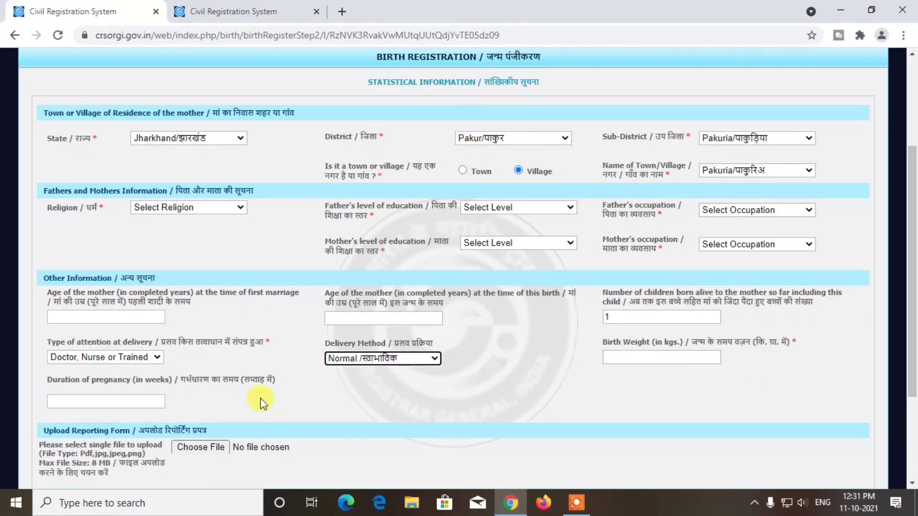
# - Cancel the reporting-form file attachment and save the statistical information with no file attached
pyautogui.scroll(-3, 261, 403)
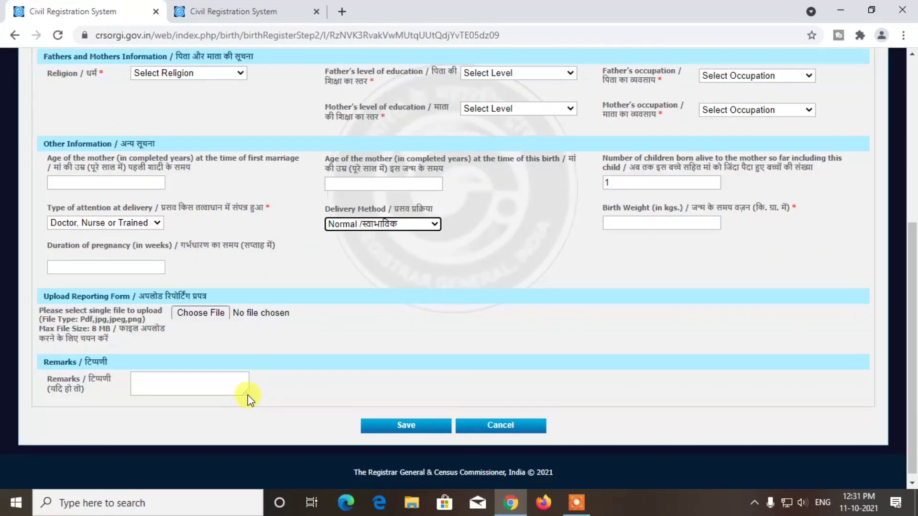
pyautogui.click(213, 315)
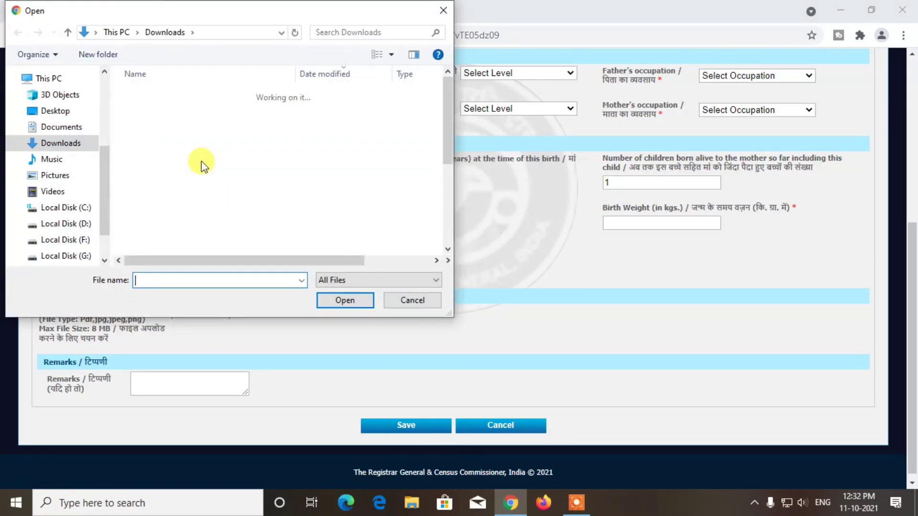
pyautogui.scroll(2, 261, 208)
pyautogui.scroll(-3, 242, 188)
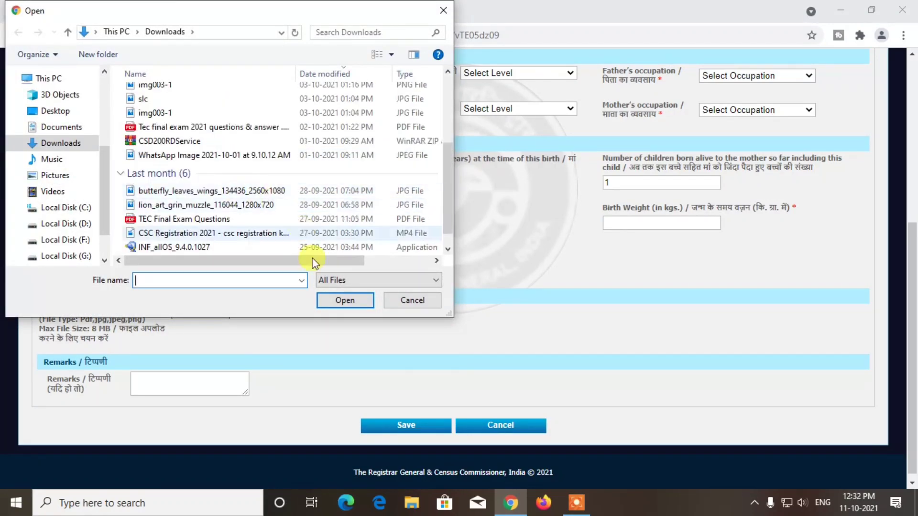
pyautogui.click(387, 302)
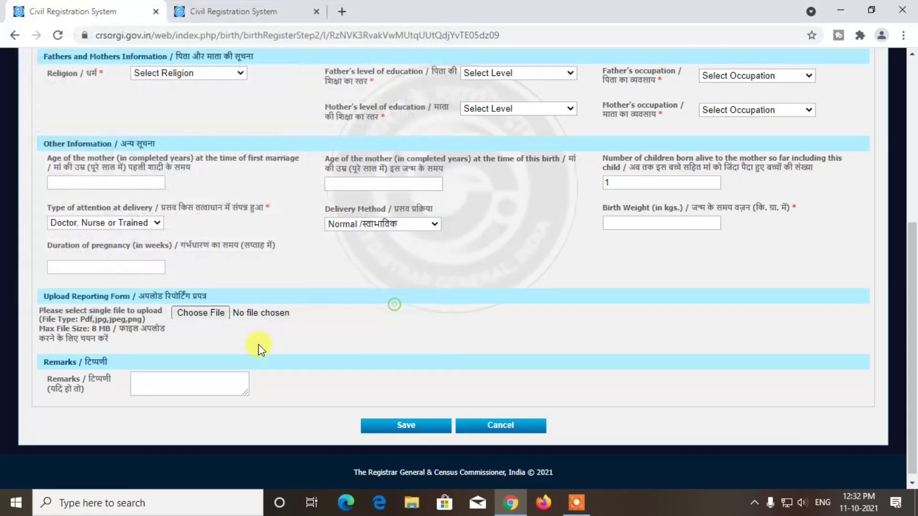
pyautogui.click(398, 432)
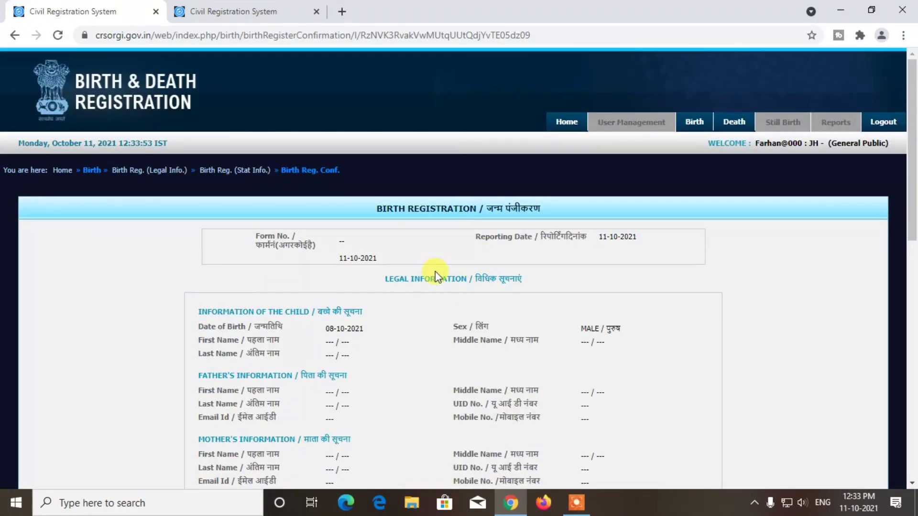
# - Review the legal details on the Birth Registration confirmation page, then submit the registration
pyautogui.scroll(-1, 326, 255)
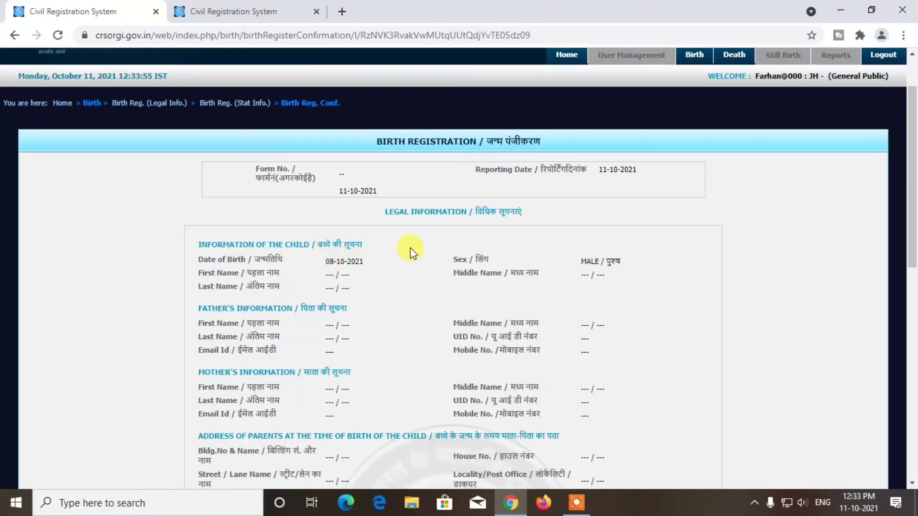
pyautogui.scroll(-1, 326, 282)
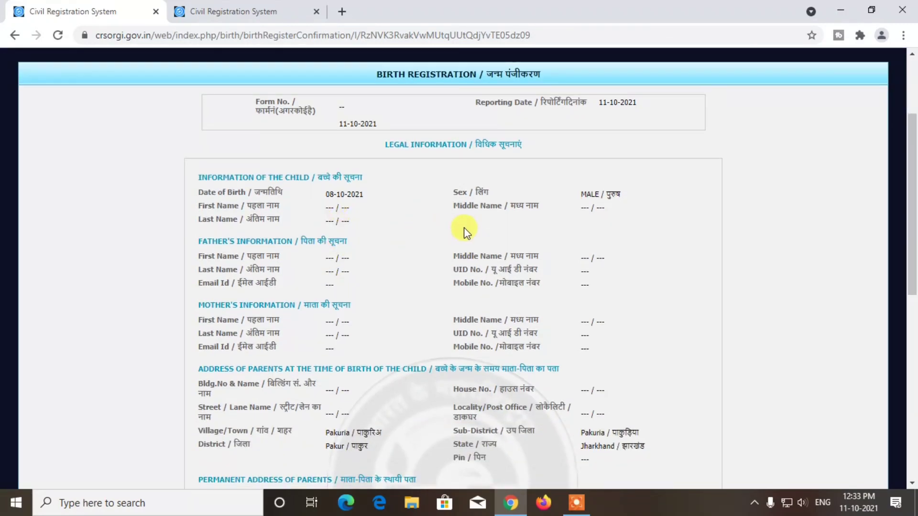
pyautogui.scroll(-2, 464, 233)
pyautogui.scroll(-2, 379, 246)
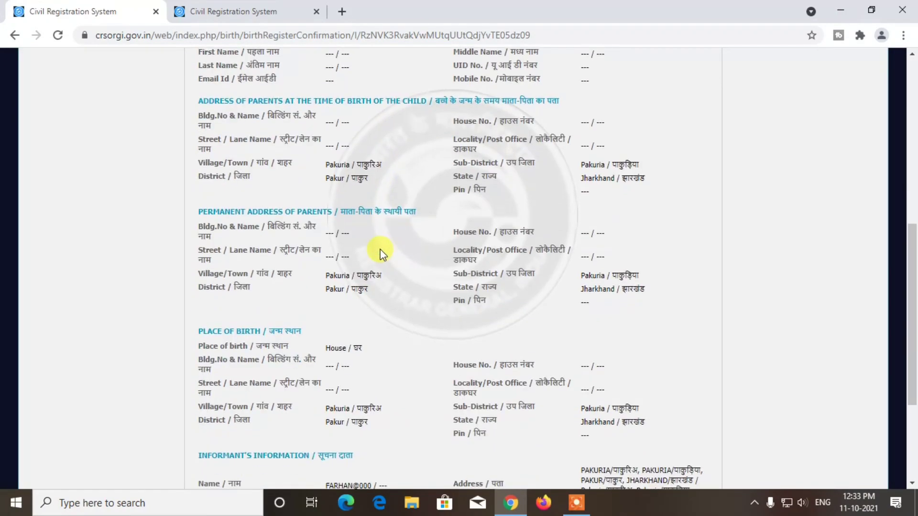
pyautogui.scroll(-3, 377, 251)
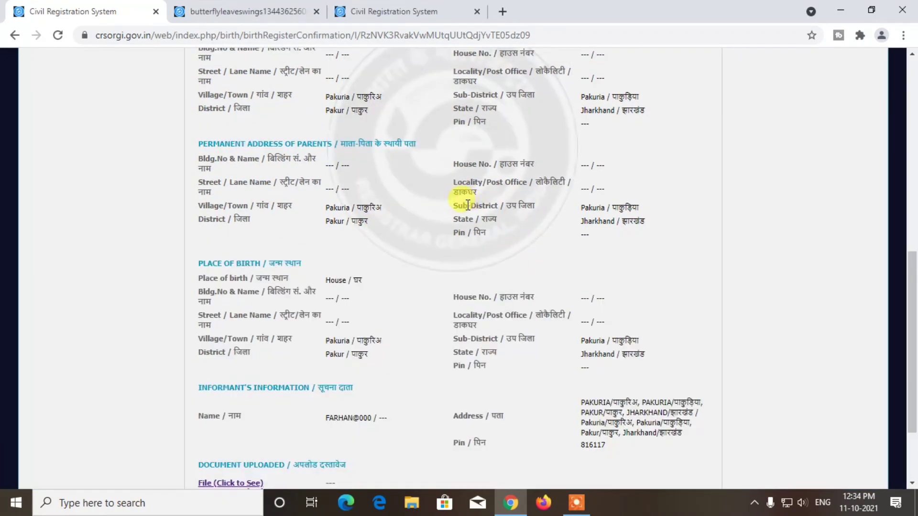
pyautogui.scroll(-2, 432, 246)
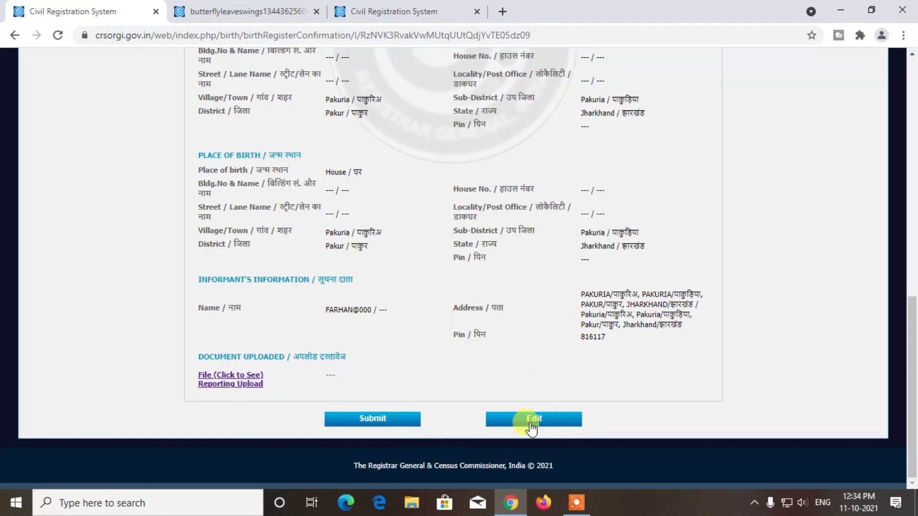
pyautogui.scroll(4, 483, 227)
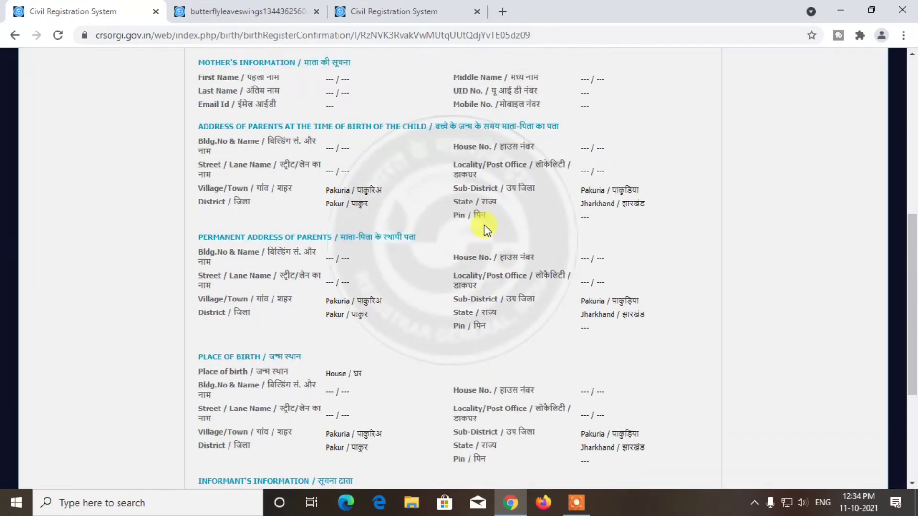
pyautogui.scroll(-4, 486, 228)
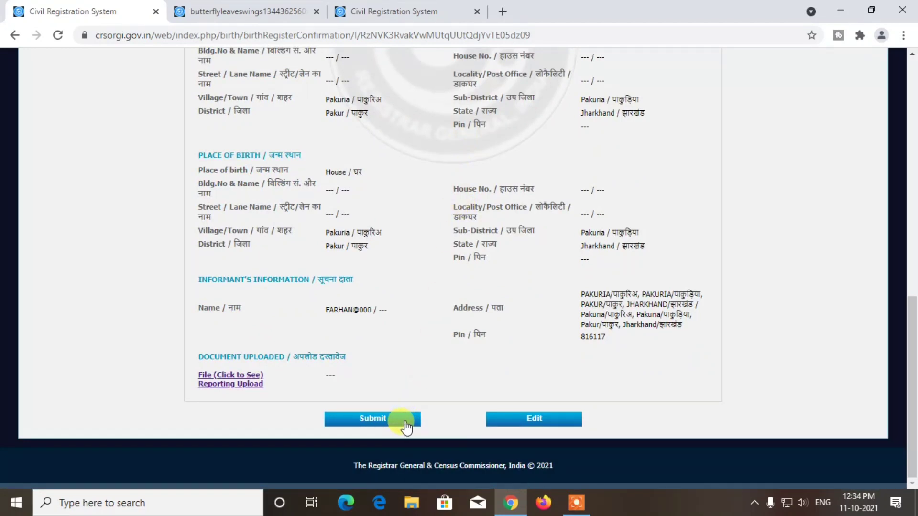
pyautogui.click(406, 424)
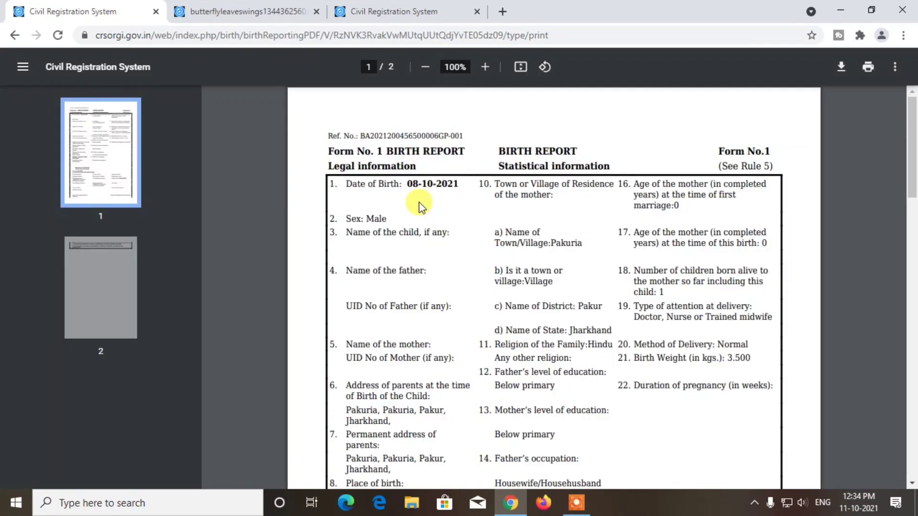
pyautogui.scroll(-3, 525, 177)
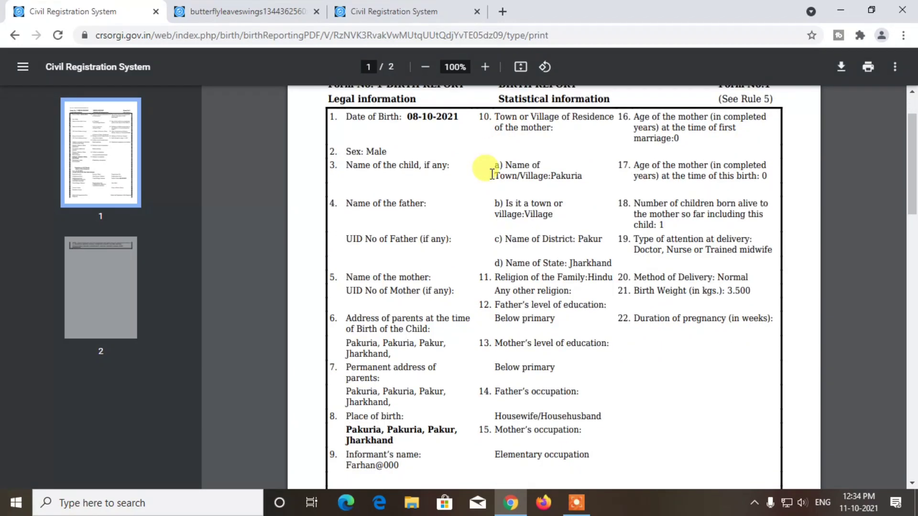
pyautogui.scroll(-4, 564, 293)
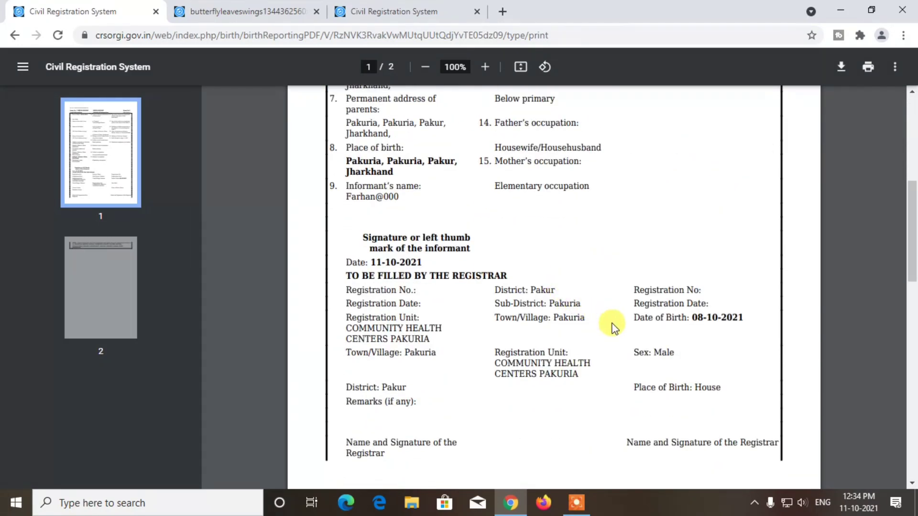
pyautogui.scroll(-10, 600, 329)
pyautogui.scroll(5, 515, 244)
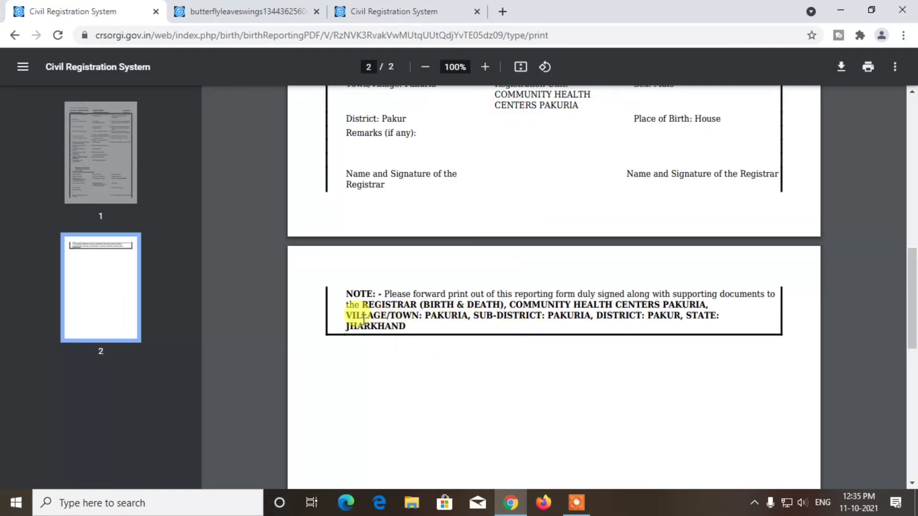
pyautogui.moveTo(337, 292); pyautogui.dragTo(497, 338)
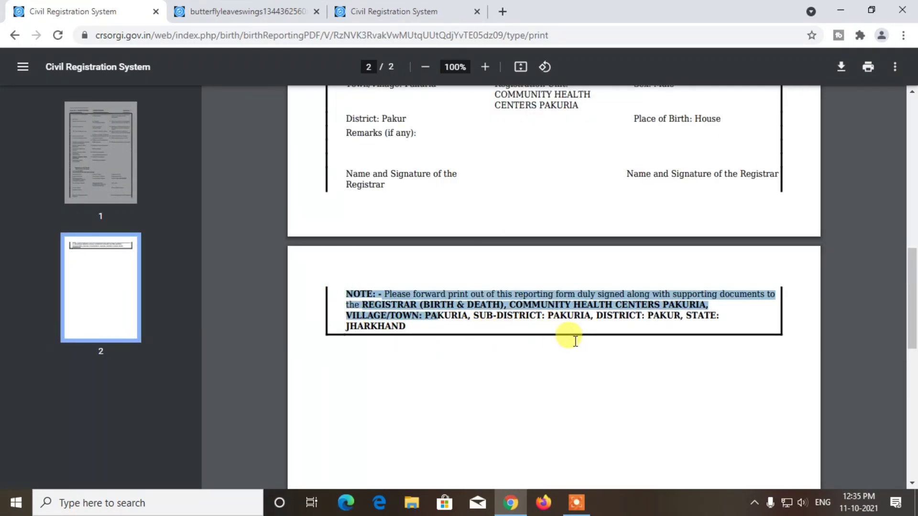
pyautogui.moveTo(616, 322); pyautogui.dragTo(733, 327)
pyautogui.click(740, 329)
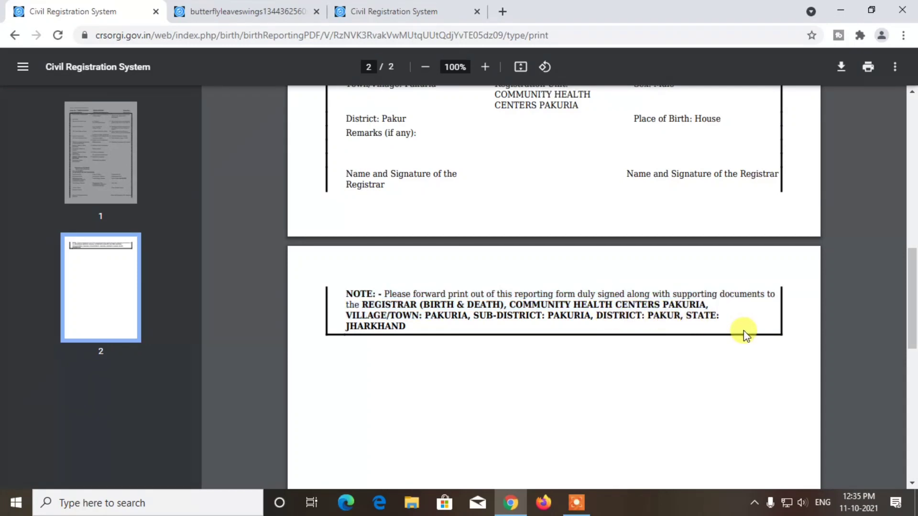